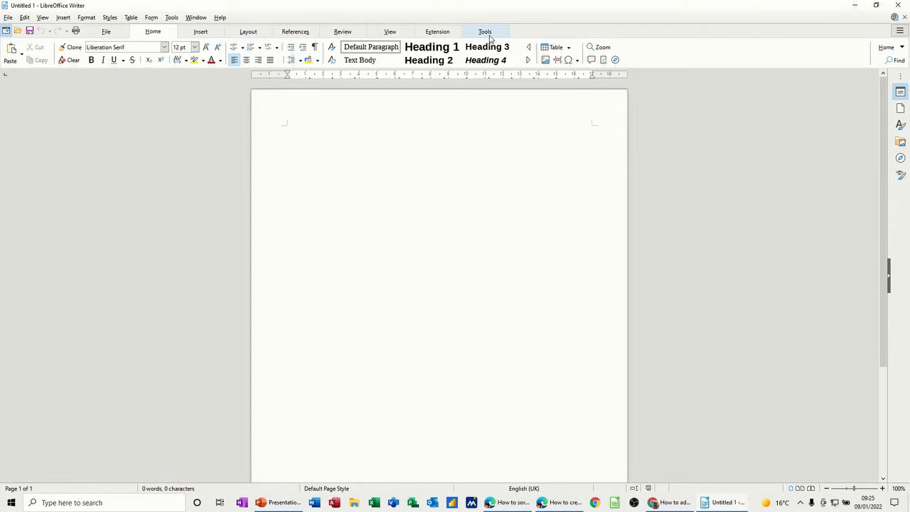
- Start the Mail Merge Wizard with the current document, document type Letter, and proceed to the address block settings
click(489, 36)
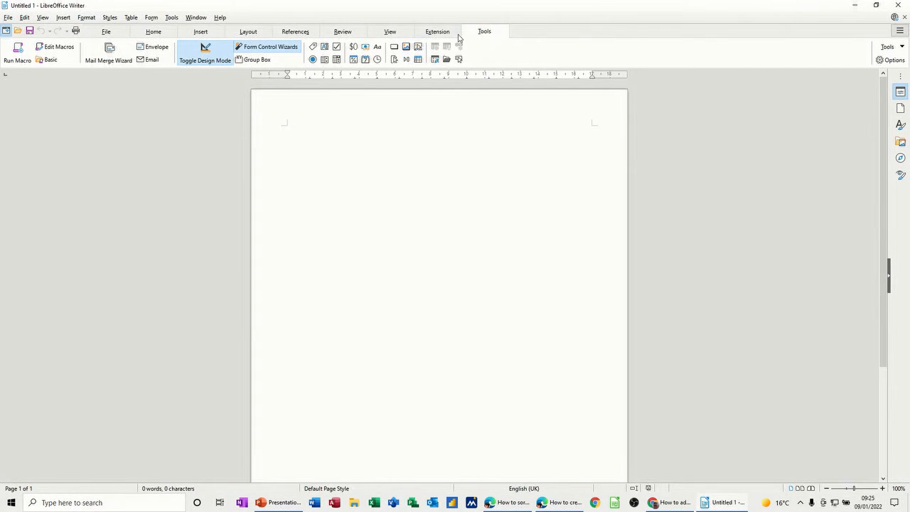
click(109, 53)
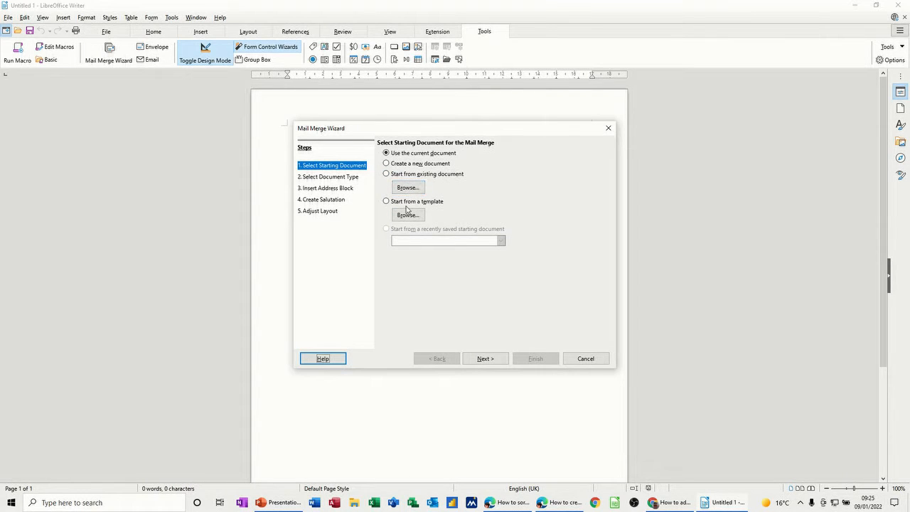
click(327, 177)
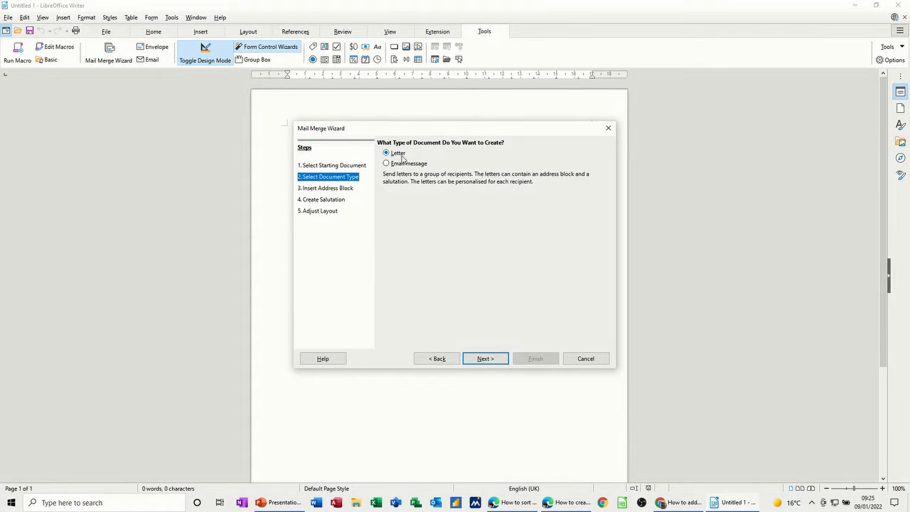
click(324, 189)
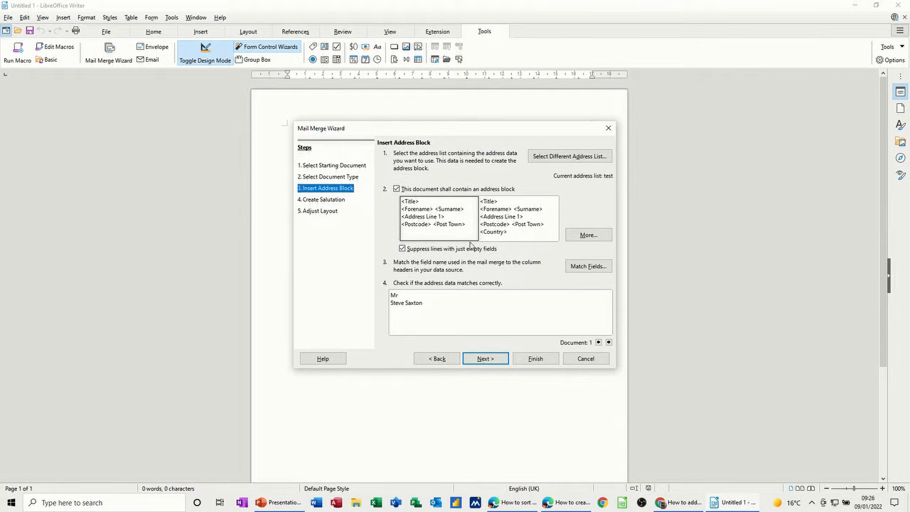
- Remove the existing recipient list from the available address lists and start creating a new one
click(566, 158)
click(527, 232)
click(459, 264)
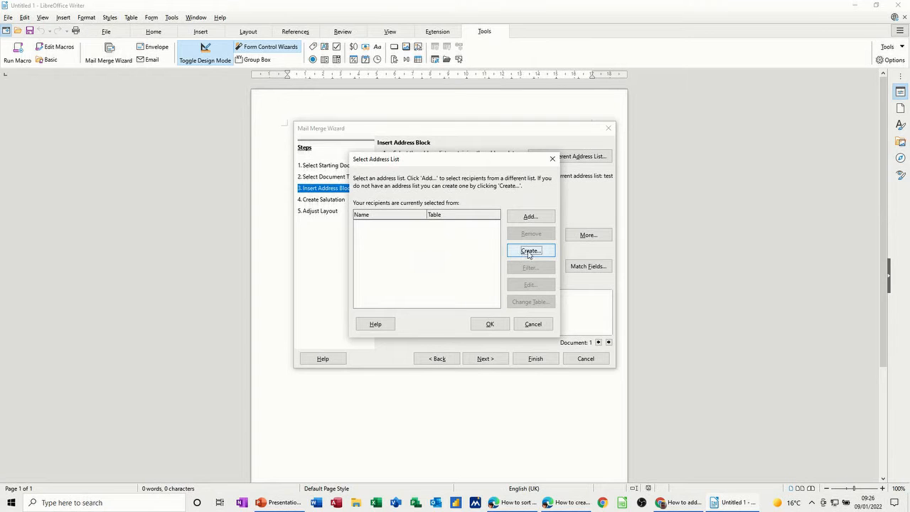
click(531, 251)
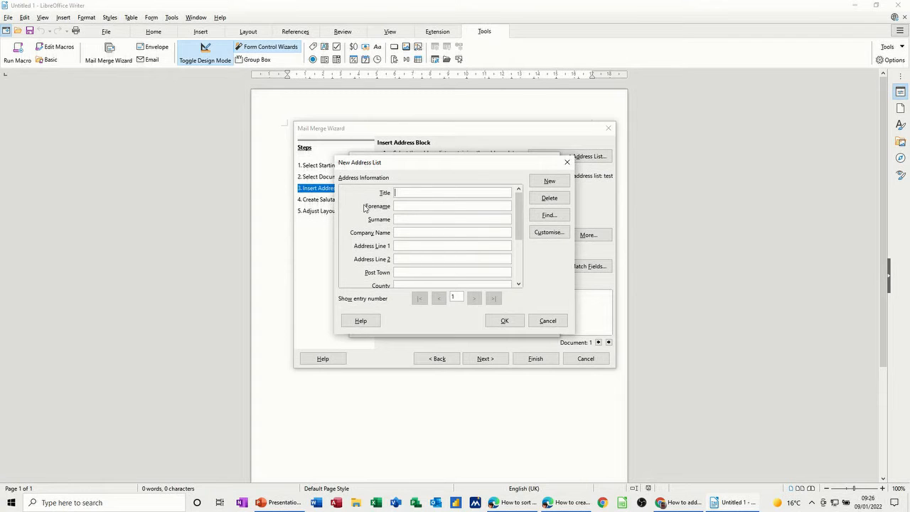
- Customise the new address list by deleting the Telephone private and Gender fields
scroll(361, 234, down, 2)
scroll(366, 245, down, 3)
click(550, 233)
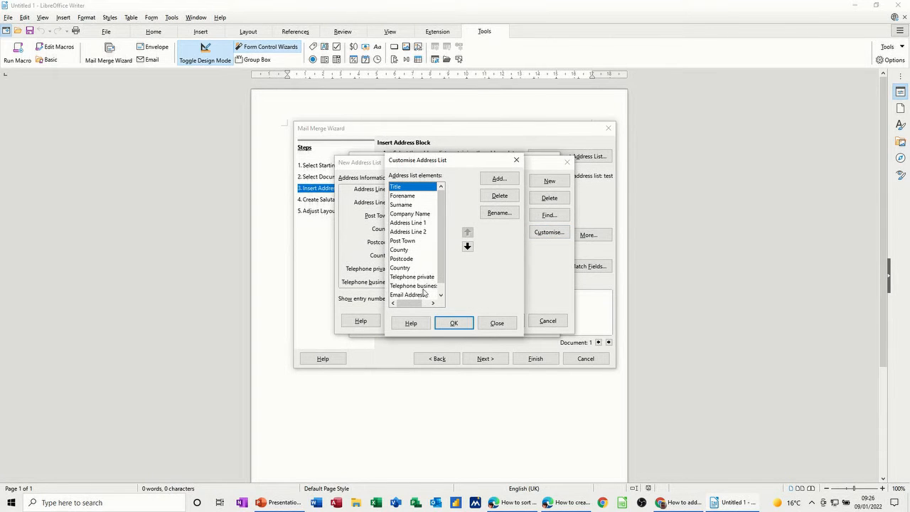
click(423, 277)
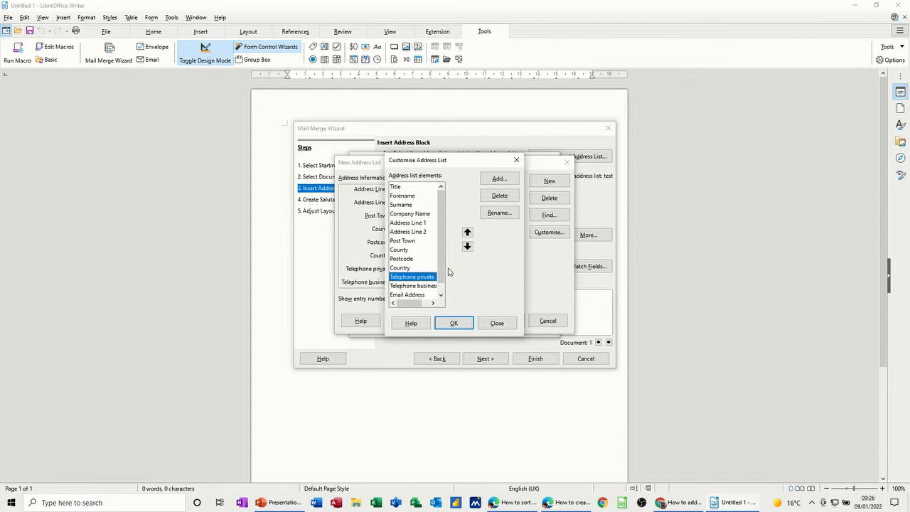
click(497, 197)
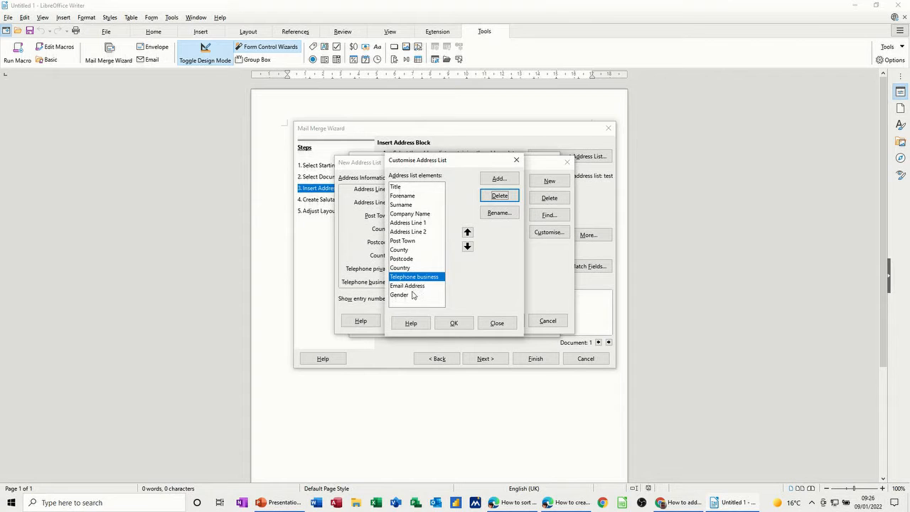
click(412, 295)
click(499, 195)
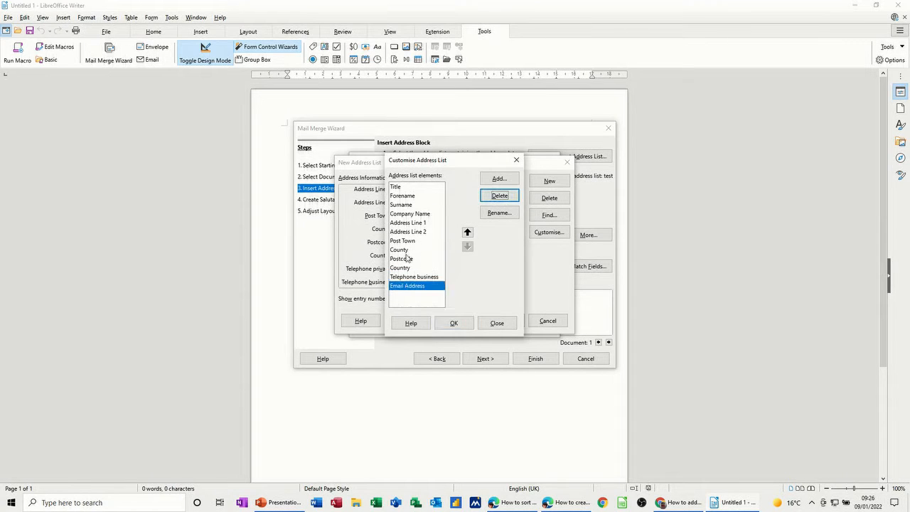
- Delete the Country, Address Line 2 and Telephone business fields from the address list and confirm the customised fields
click(412, 268)
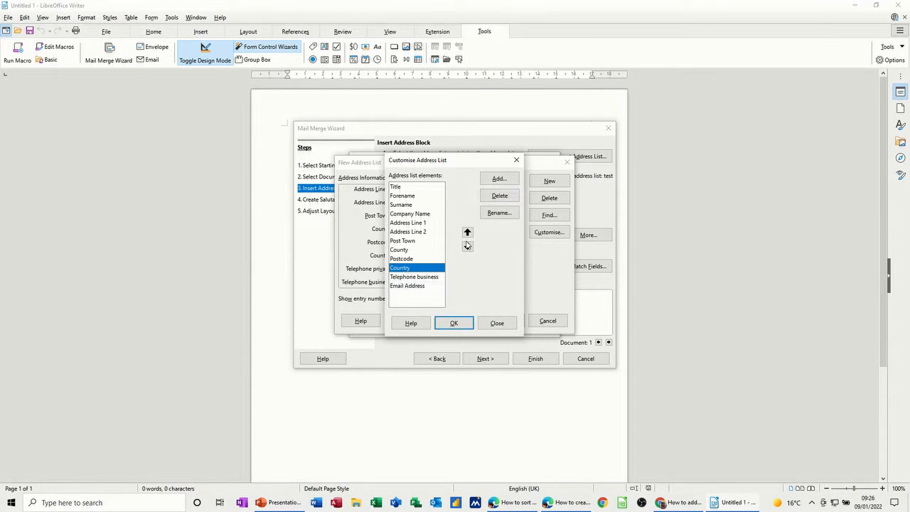
click(499, 195)
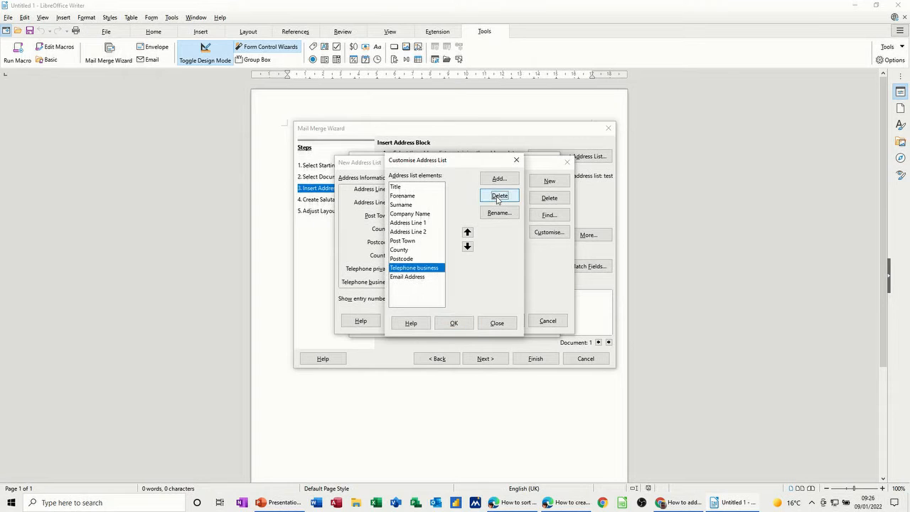
click(410, 231)
click(499, 195)
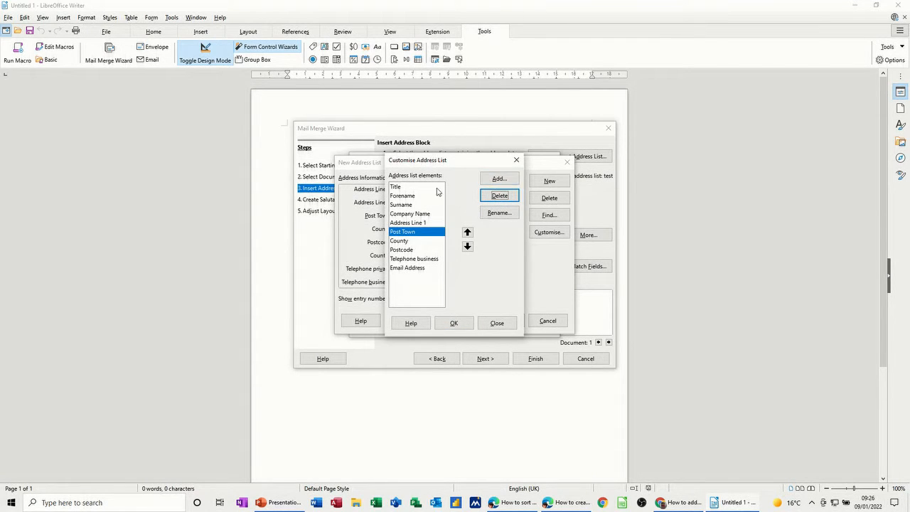
click(414, 258)
click(498, 196)
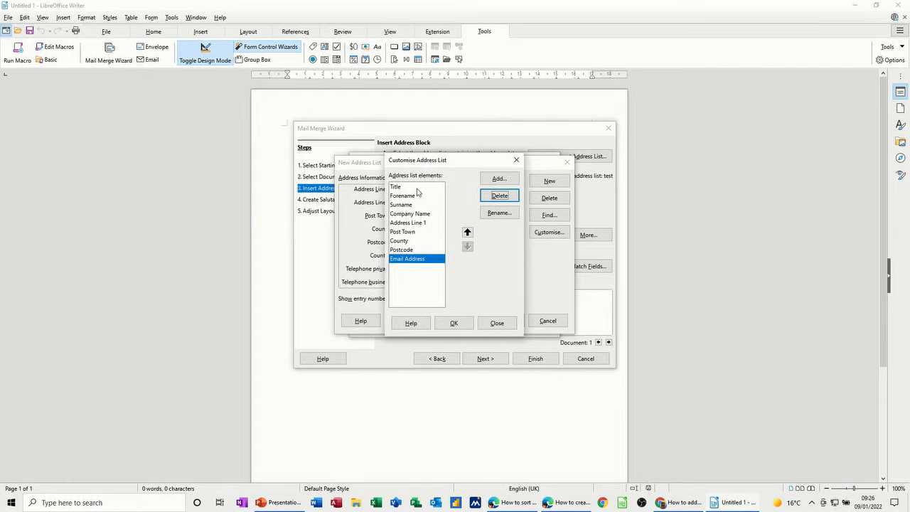
click(452, 322)
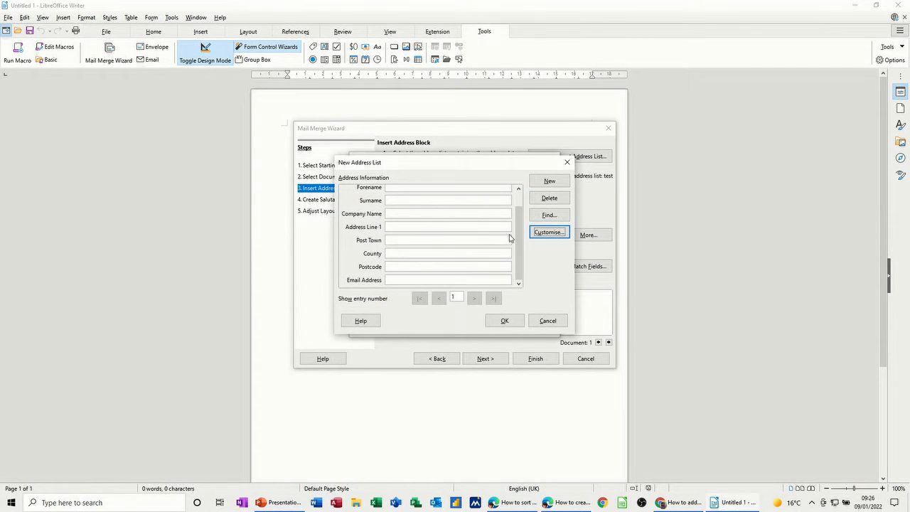
- Fill in the first recipient with title Mr, full name, company ITs Easy, street address, town, county and postcode
scroll(518, 236, up, 2)
click(400, 193)
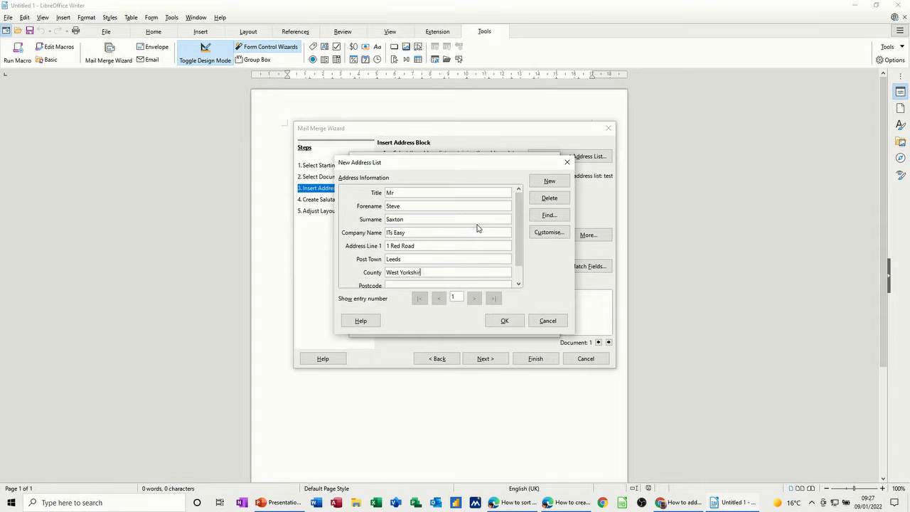
key(Tab)
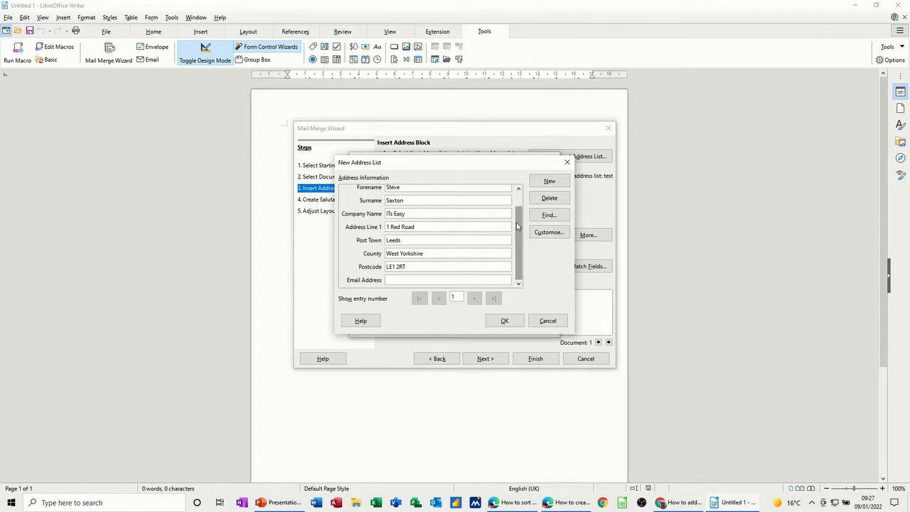
- Add a second recipient with title Mrs, full name, street address, town, county and postcode, leaving the company blank
click(549, 181)
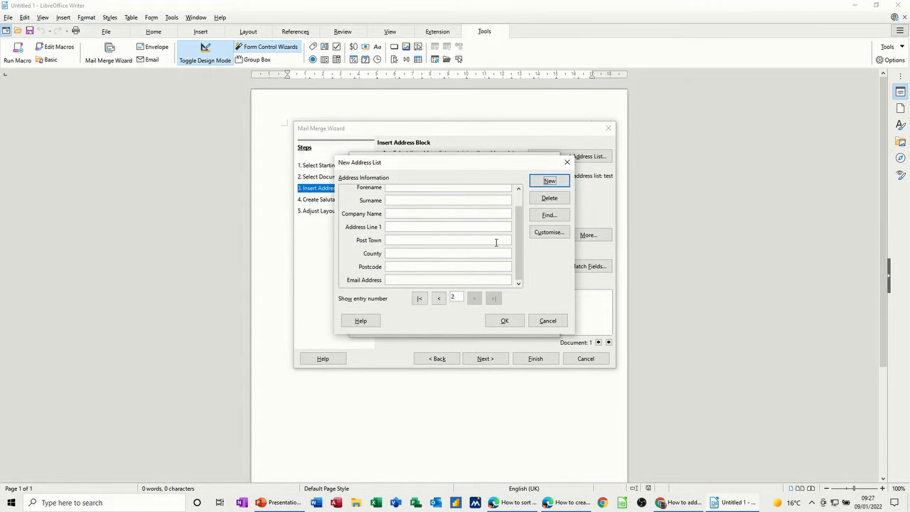
scroll(519, 238, up, 1)
click(413, 194)
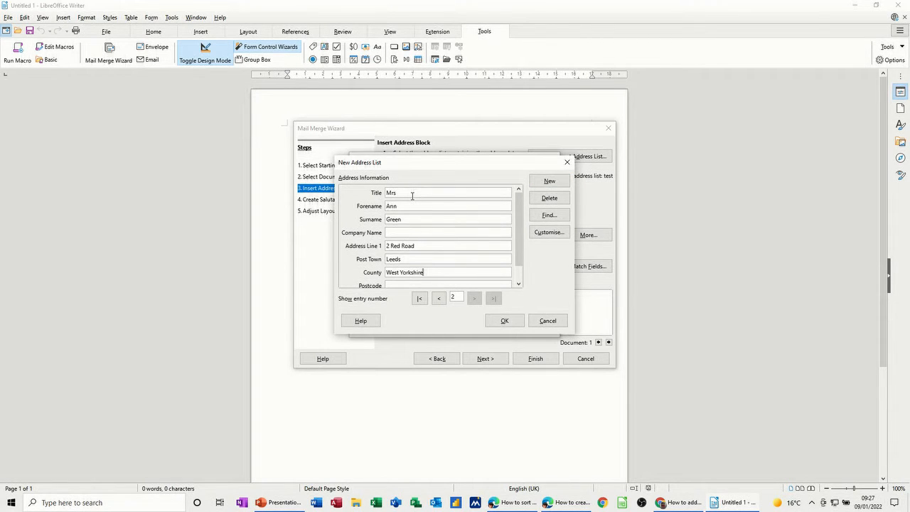
key(Tab)
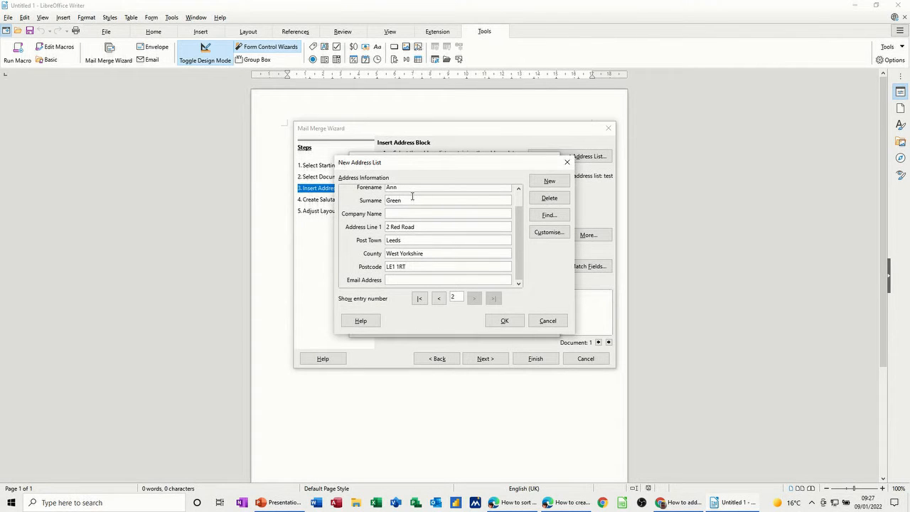
- Save the new address list as leeds and select it as the recipient list for the merge
click(502, 320)
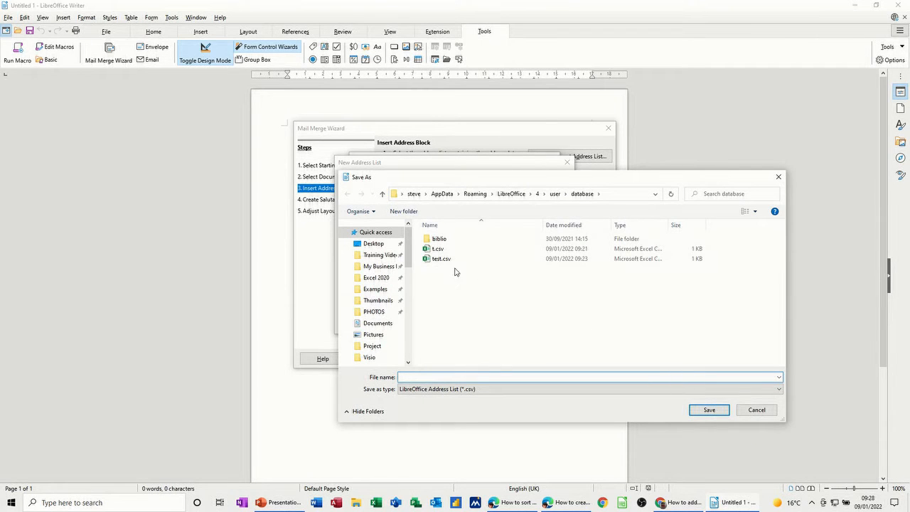
text(leeds)
click(708, 410)
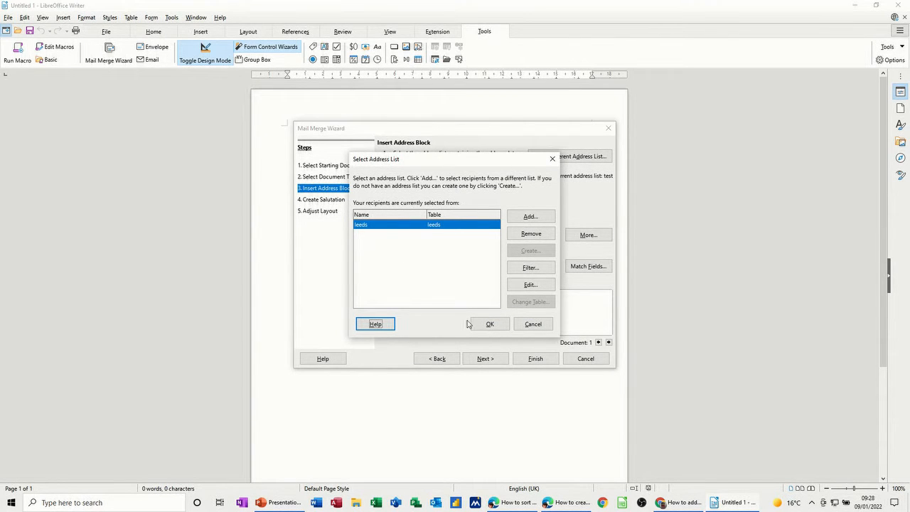
click(490, 325)
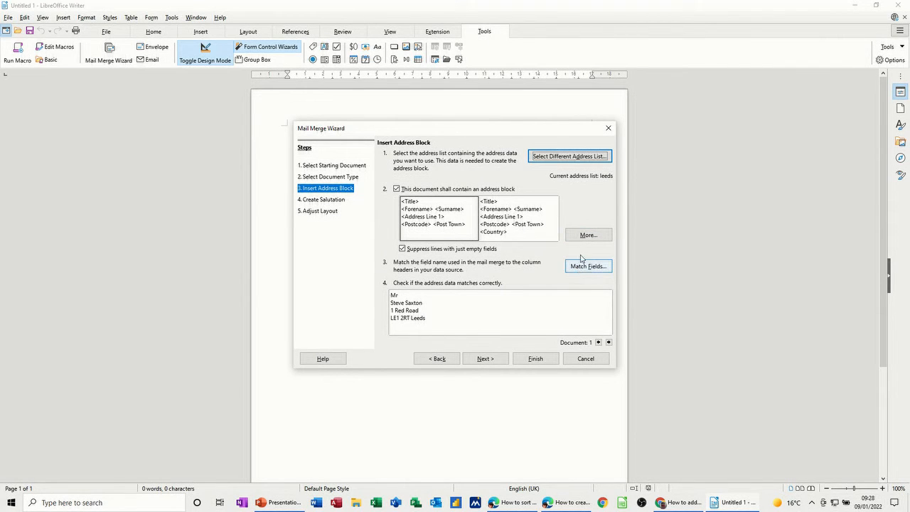
- Keep the personalised salutation and move its position up to directly below the address block
click(327, 199)
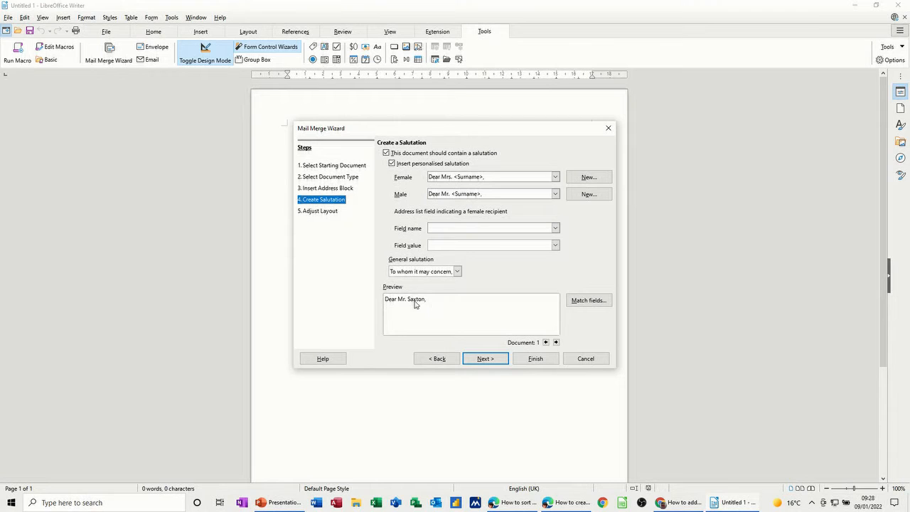
click(319, 212)
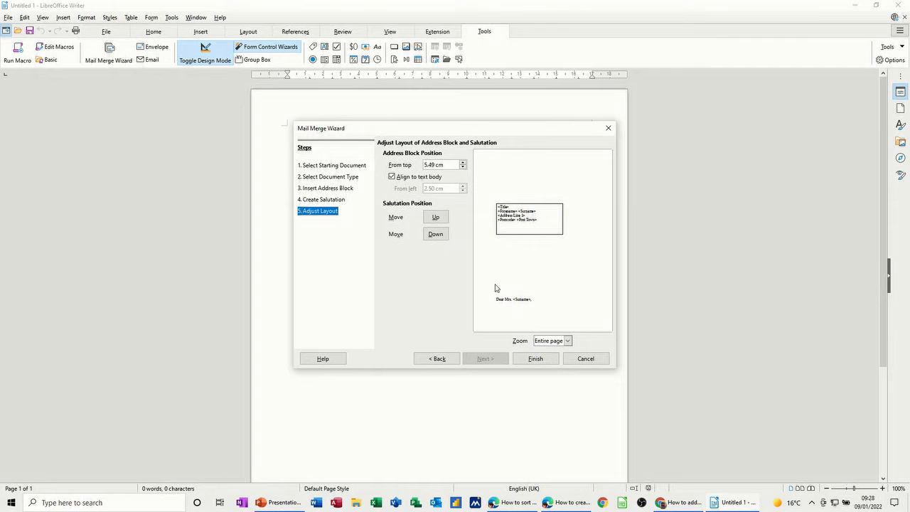
click(436, 218)
click(436, 217)
click(436, 217)
click(436, 217)
click(436, 217)
click(436, 218)
click(436, 217)
click(436, 217)
click(436, 217)
click(436, 218)
click(436, 217)
click(436, 218)
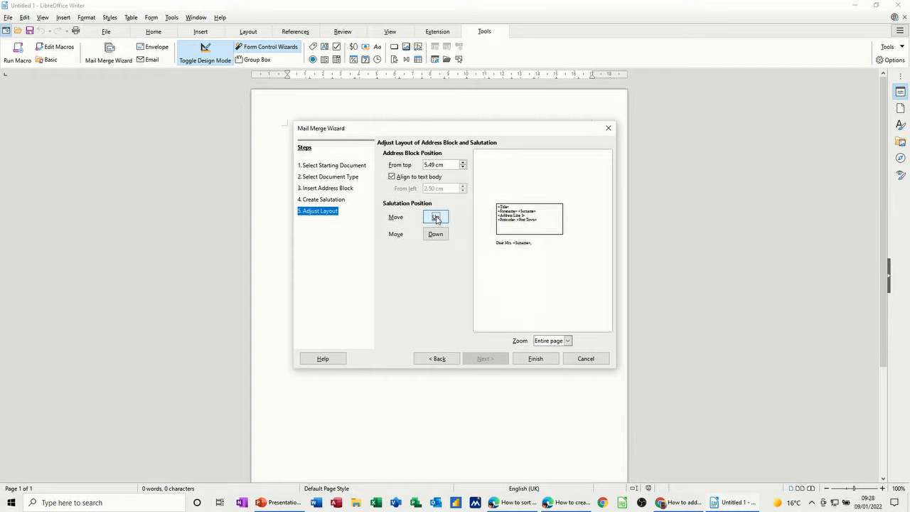
- Set the address block to 2.00 cm from the top and finish the mail merge wizard
click(463, 167)
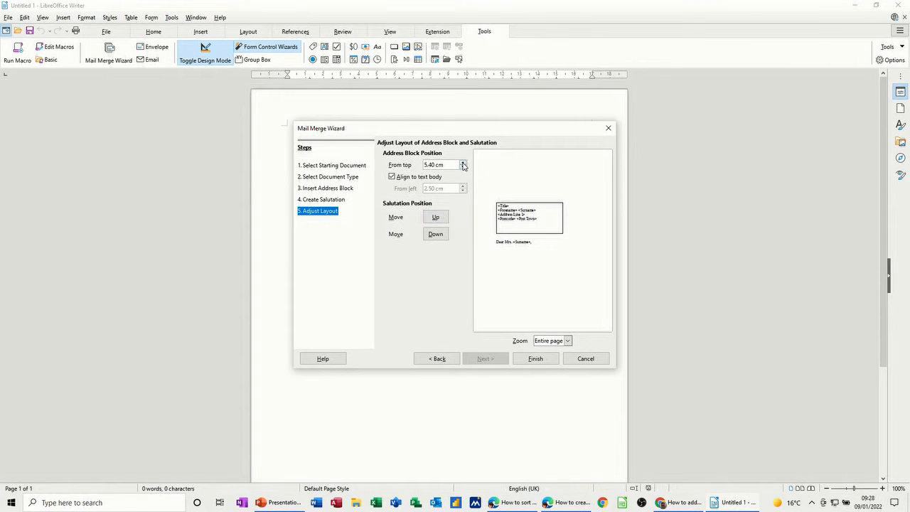
click(463, 169)
click(463, 169)
click(463, 169)
click(463, 168)
click(463, 168)
click(463, 168)
click(463, 169)
click(462, 168)
click(462, 168)
click(462, 169)
click(463, 168)
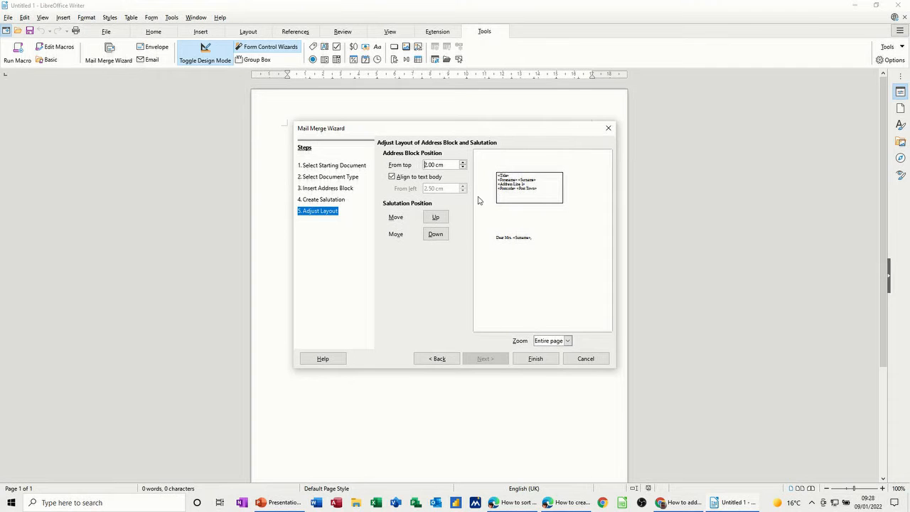
click(534, 359)
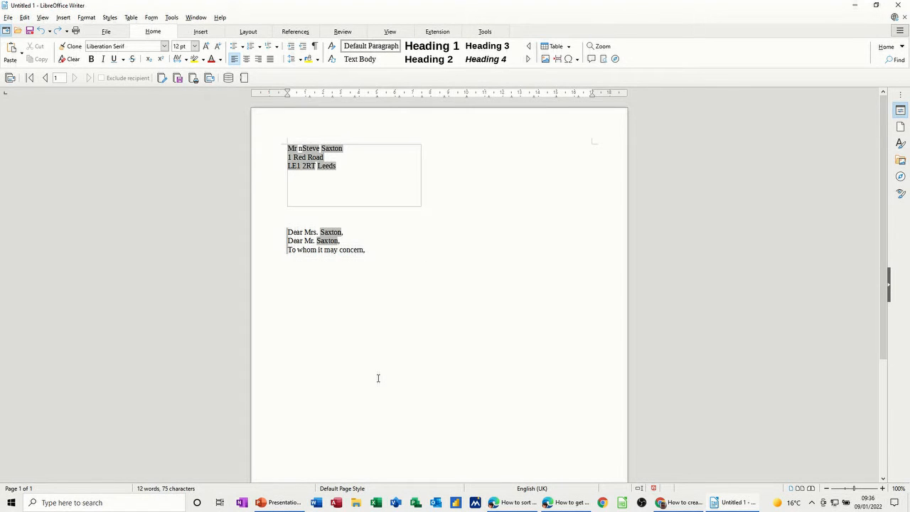
- Remove the stray "n" before the forename in the address block and delete the three salutation lines below it
click(384, 164)
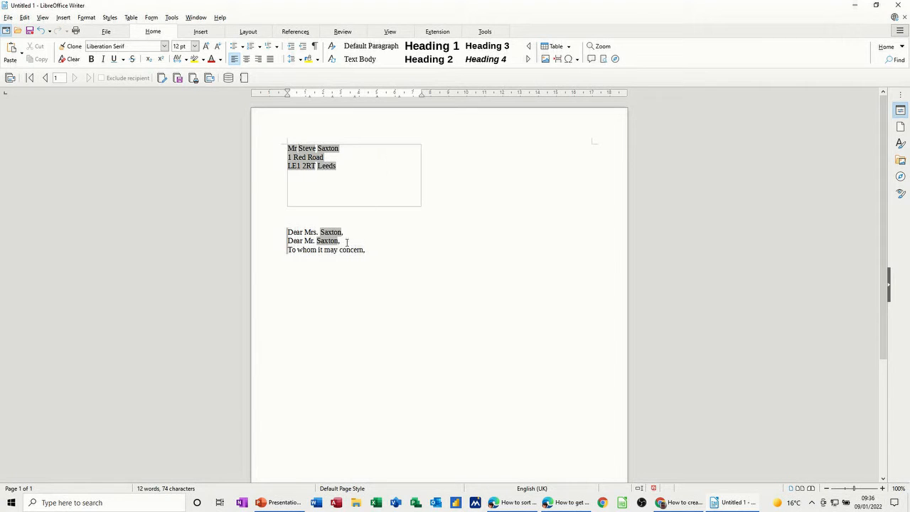
drag(373, 251, 279, 231)
key(Delete)
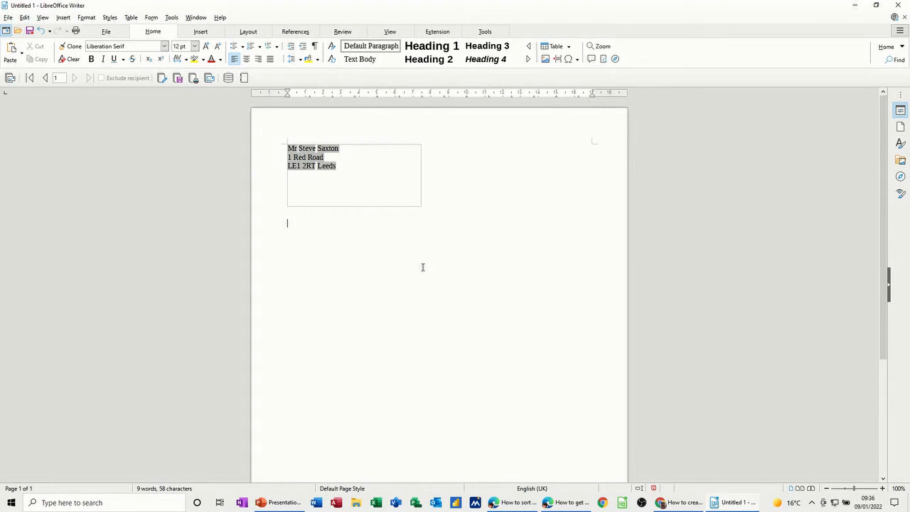
- Reopen the Mail Merge Wizard, replace the personalised salutation with the general salutation "Dear Sir or Madam," and proceed to the layout settings
click(490, 33)
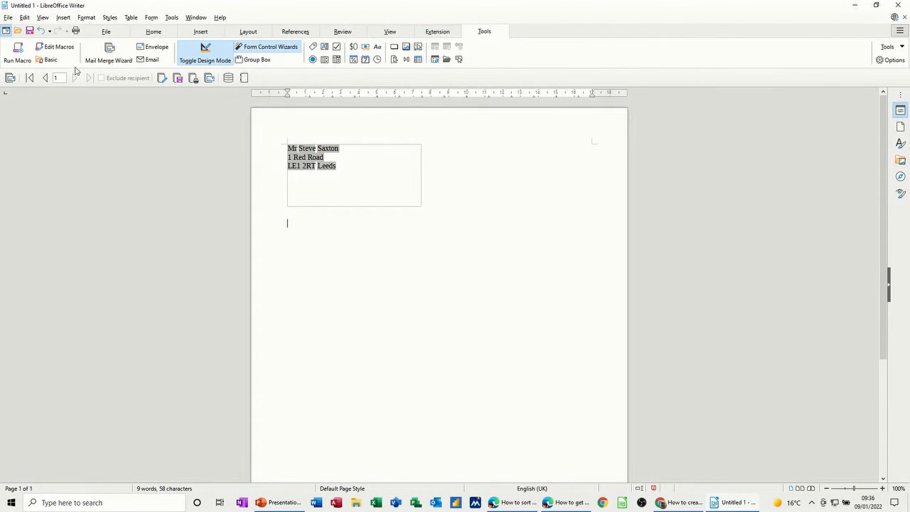
click(109, 54)
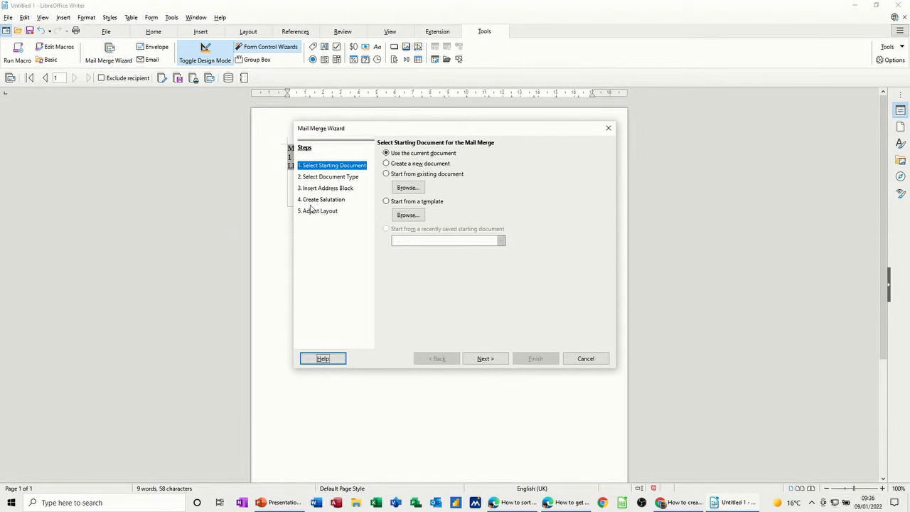
click(313, 201)
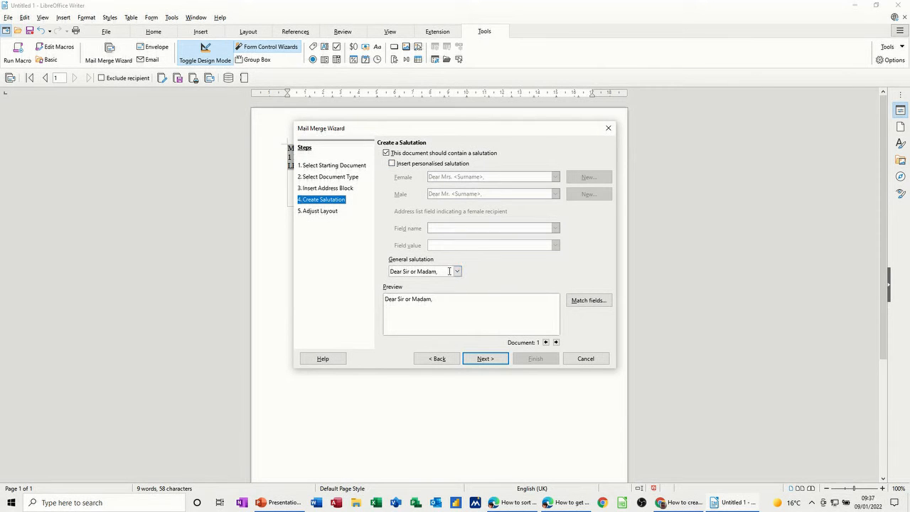
click(483, 359)
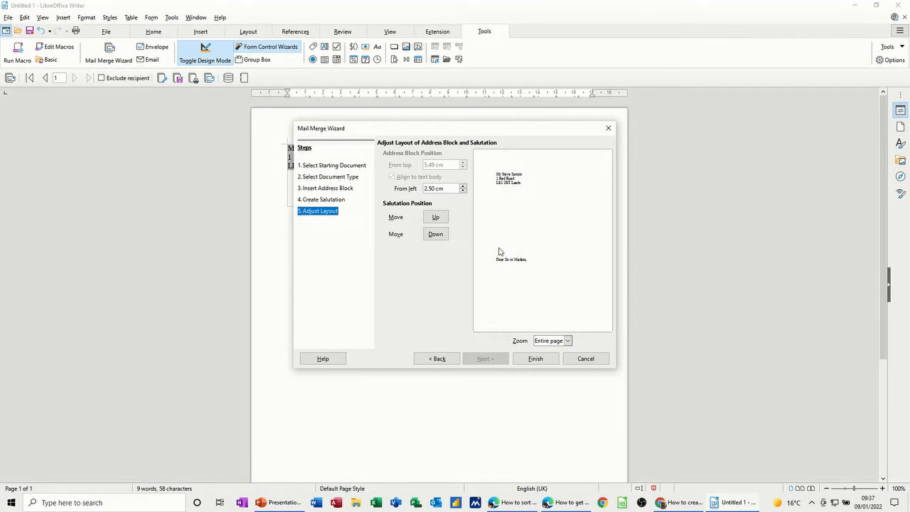
- Move the general salutation up to just below the address block and finish the mail merge wizard
click(435, 219)
click(435, 219)
click(435, 220)
click(435, 220)
click(435, 220)
click(435, 219)
click(435, 220)
click(435, 219)
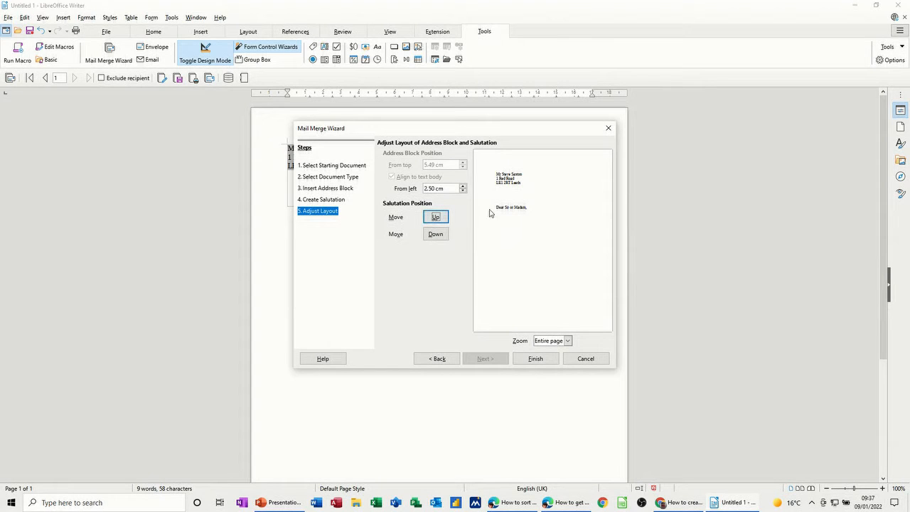
click(535, 359)
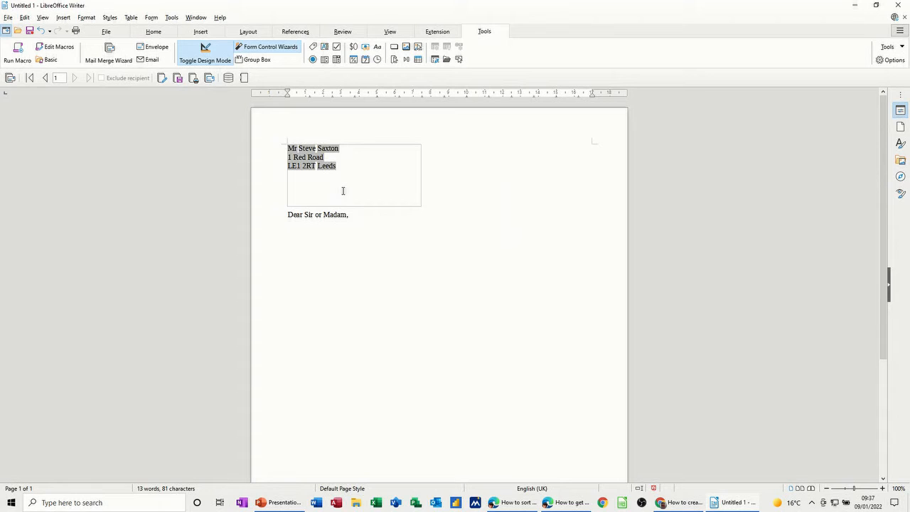
- Preview the letter for the second recipient and return to the first recipient's entry
click(347, 163)
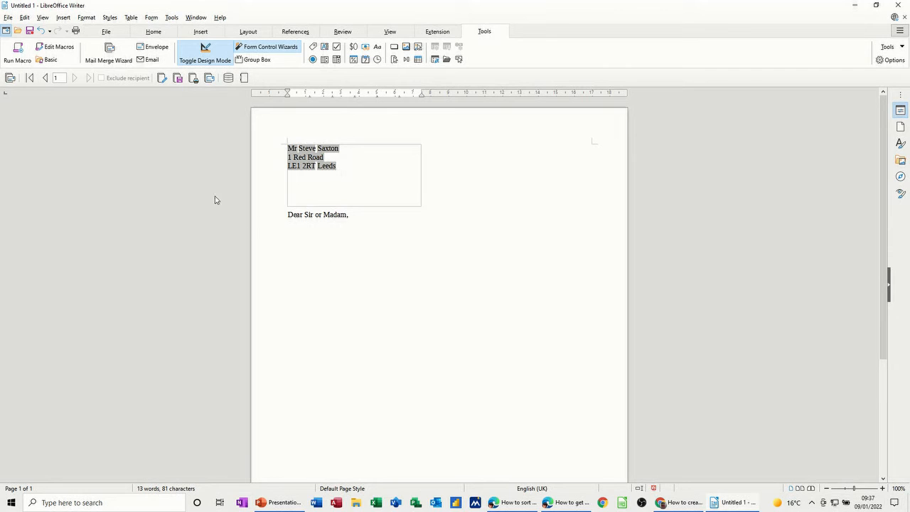
click(74, 77)
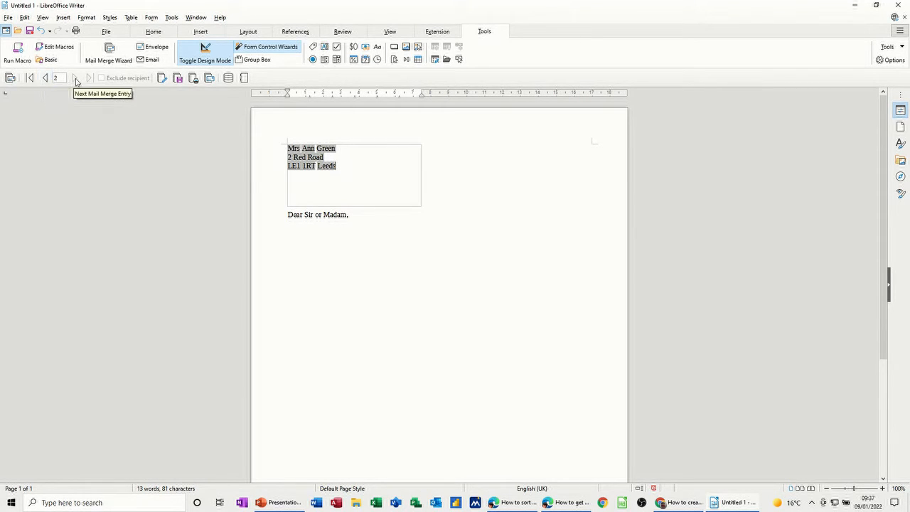
click(44, 80)
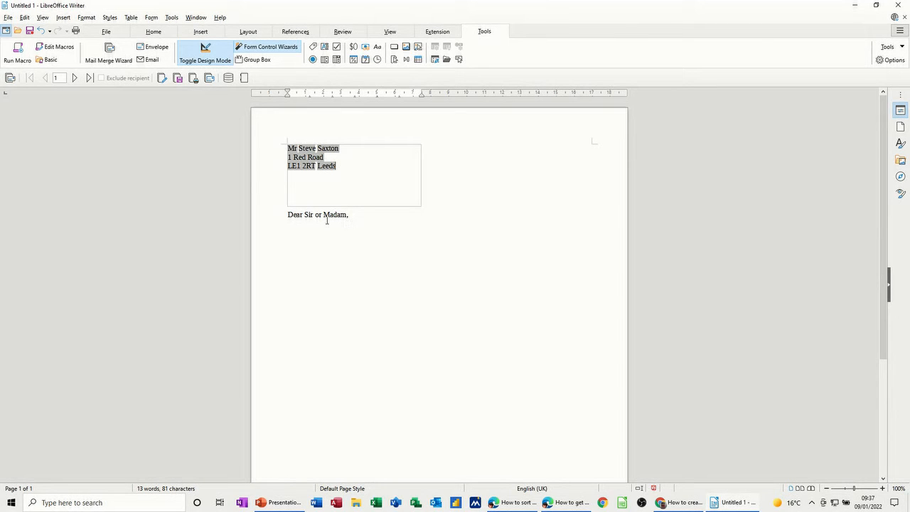
- Generate the individual merged letters as an editable document, maximise its window and review the letters
click(161, 79)
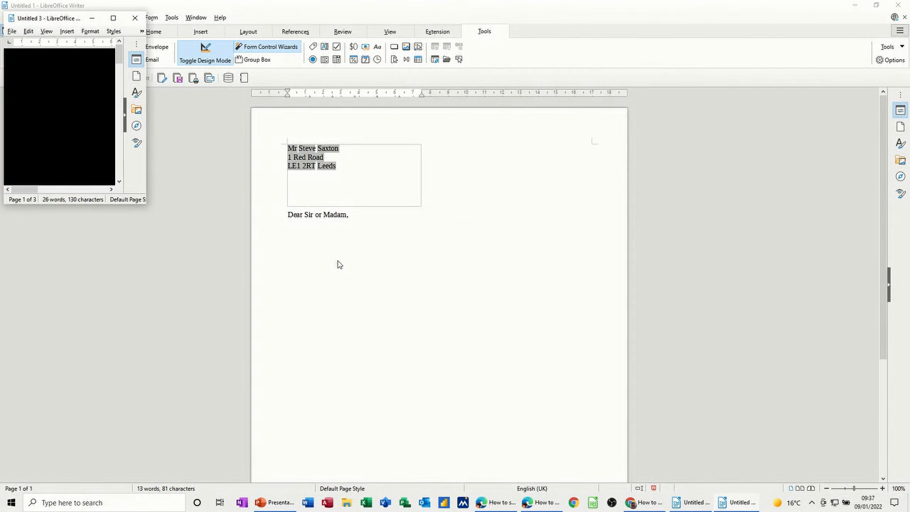
click(113, 18)
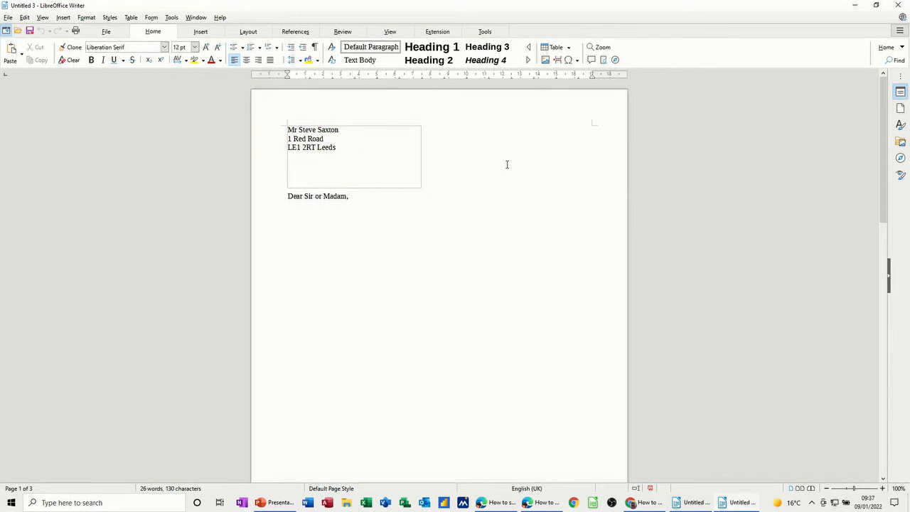
scroll(507, 164, down, 15)
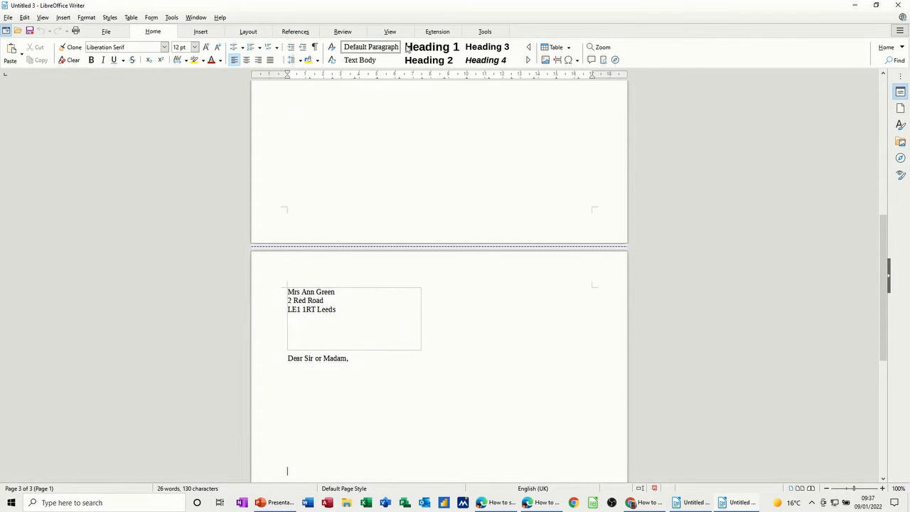
- Check the merged letters in print preview, close the preview and close the merged document without saving it
click(389, 32)
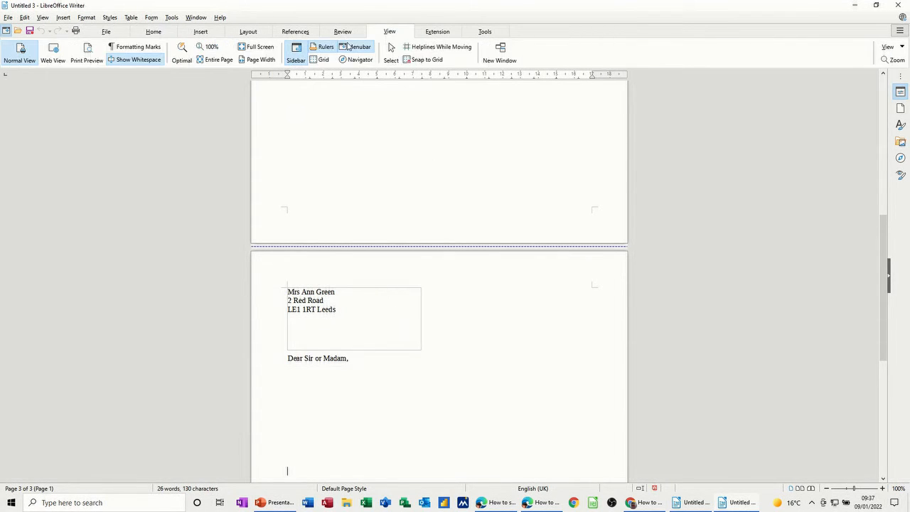
click(86, 52)
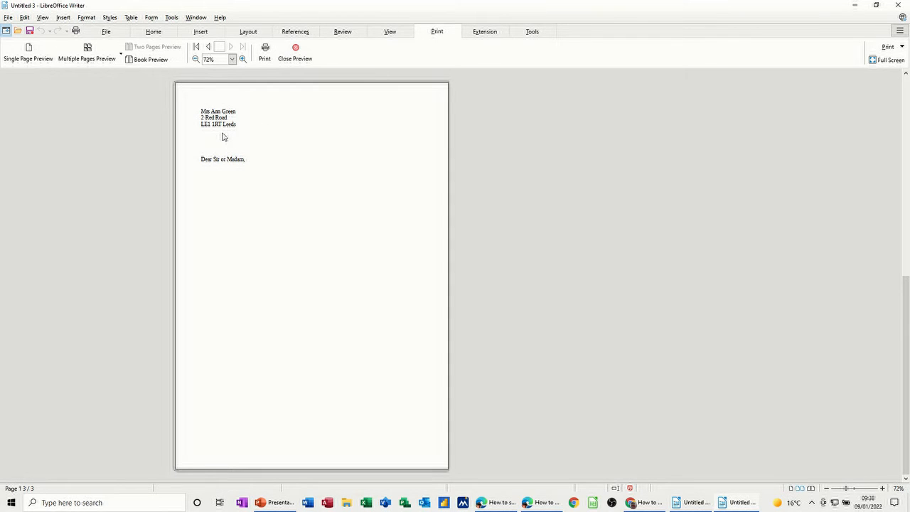
click(294, 57)
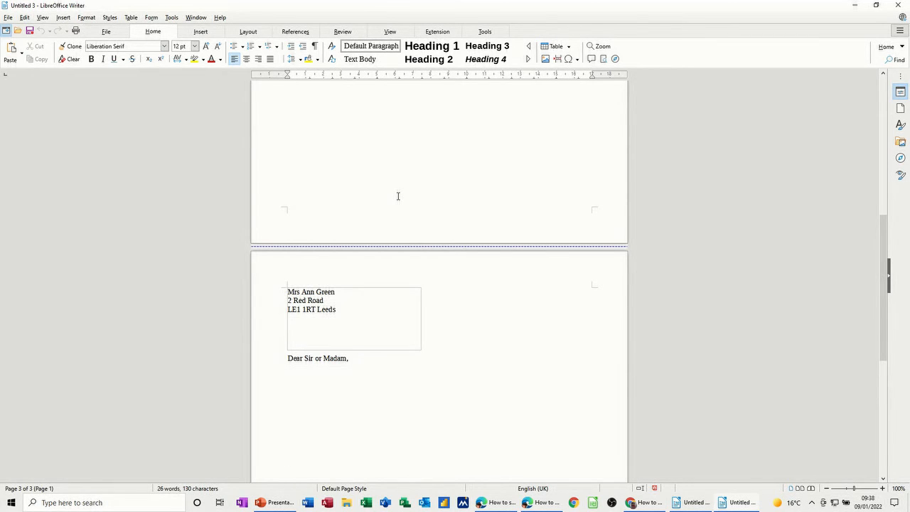
key(alt+F4)
key(alt+n)
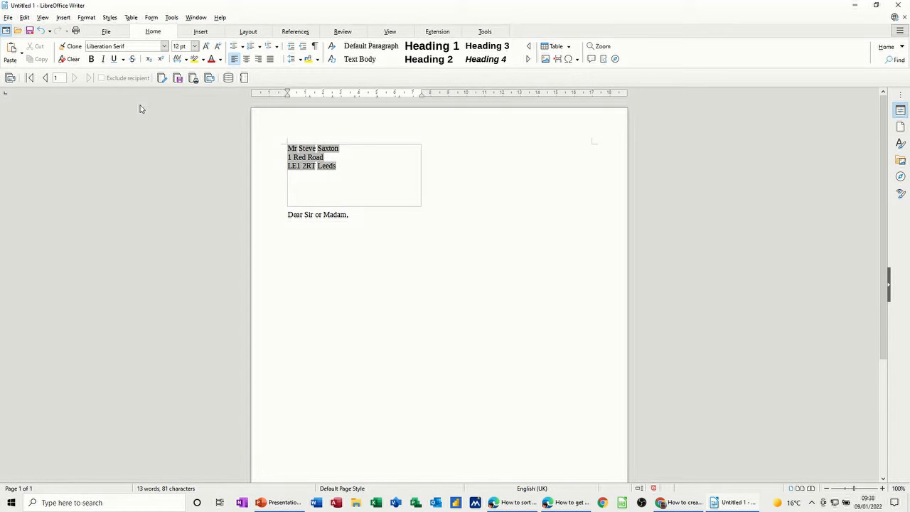
click(10, 79)
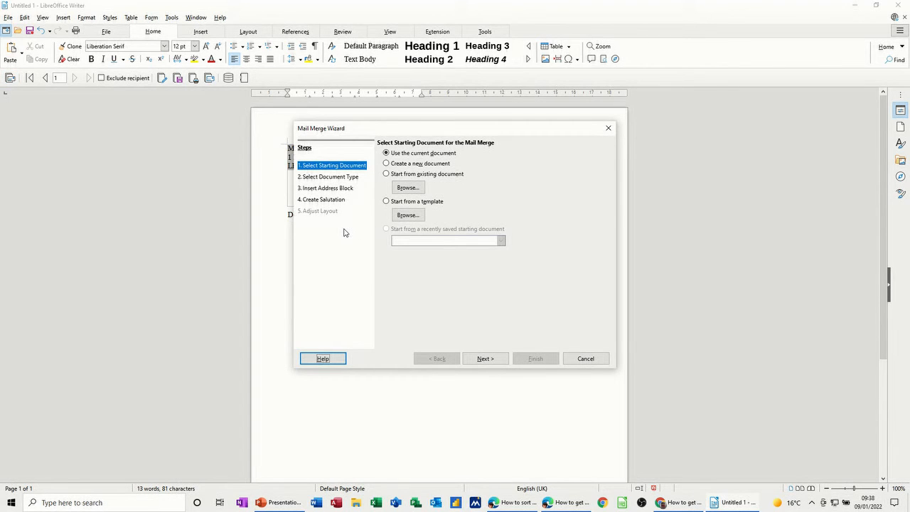
click(586, 358)
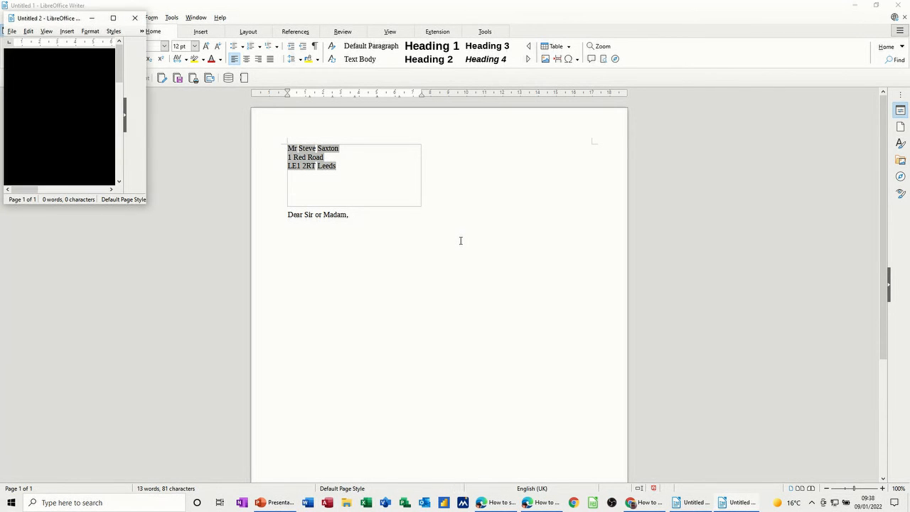
- Maximise the new blank document and start the Mail Merge Wizard there, keeping the current document and the Letter type
click(113, 18)
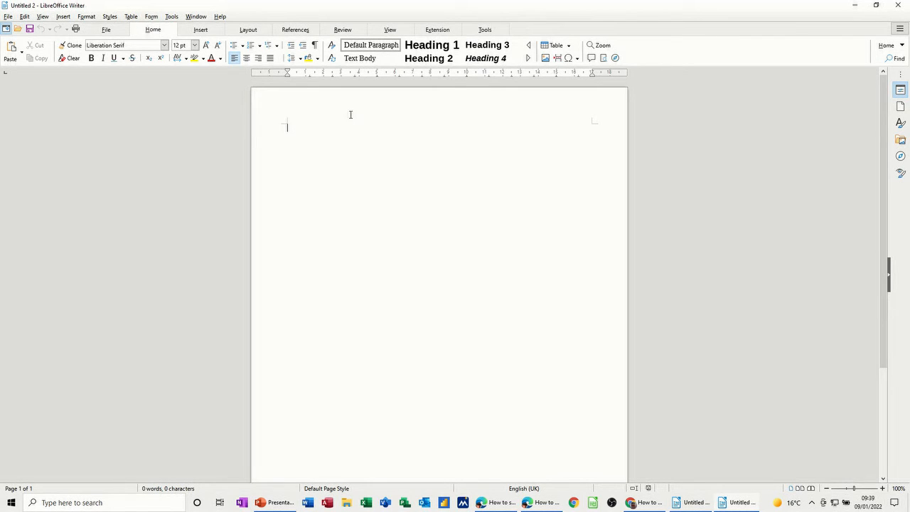
click(489, 30)
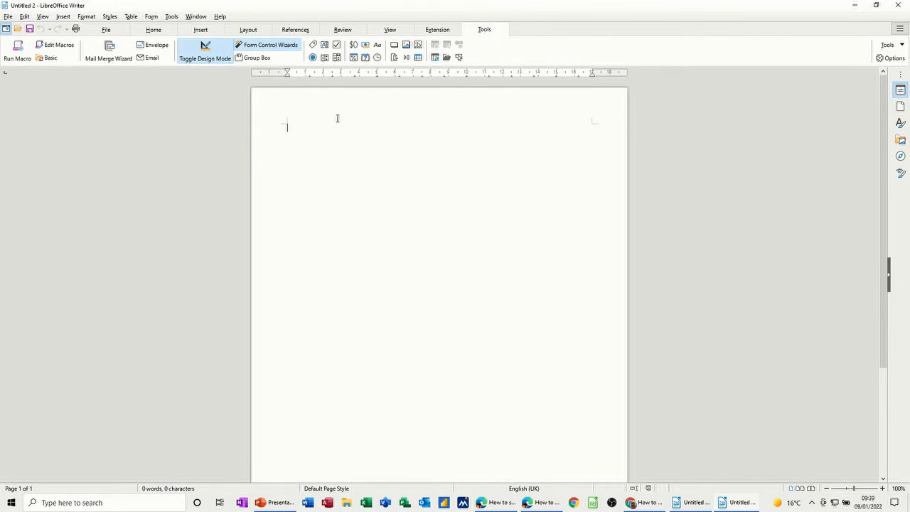
click(112, 52)
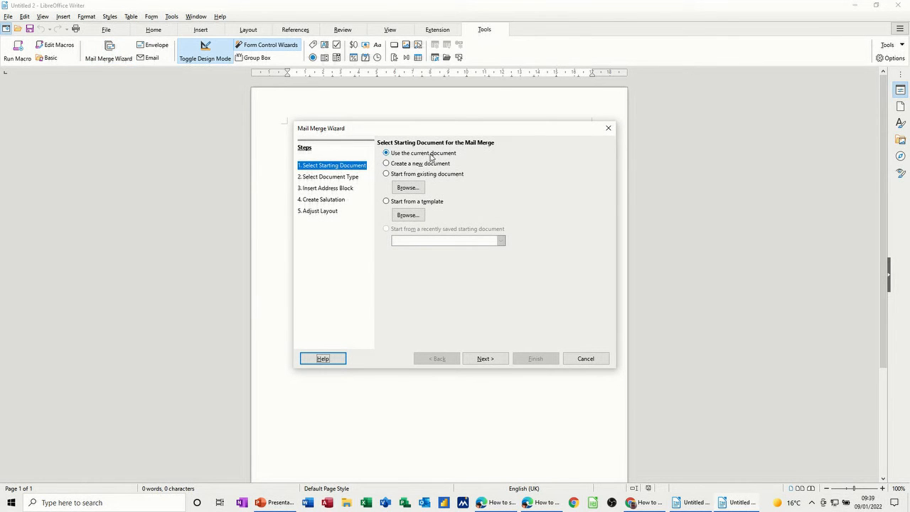
click(331, 177)
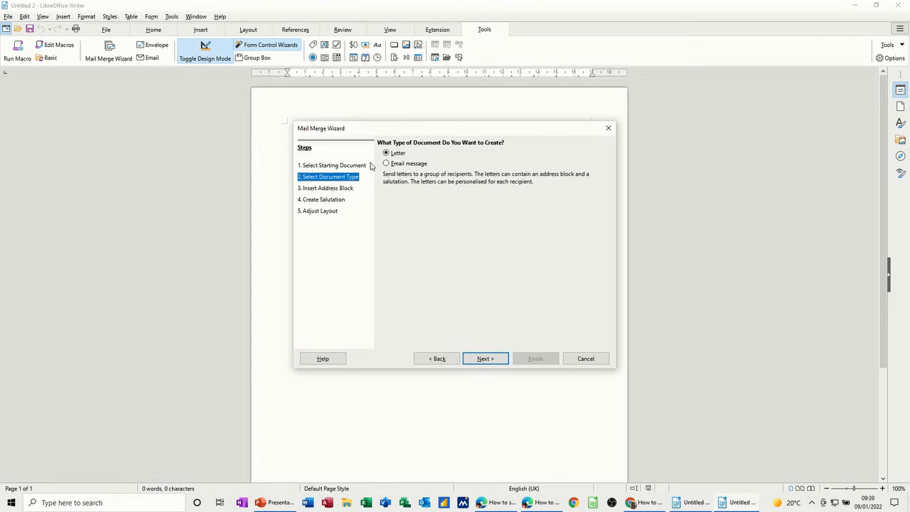
- Add AddressDetails.ods from the Examples\Libre Office Calc folder as an address list and use it for the address block
click(347, 188)
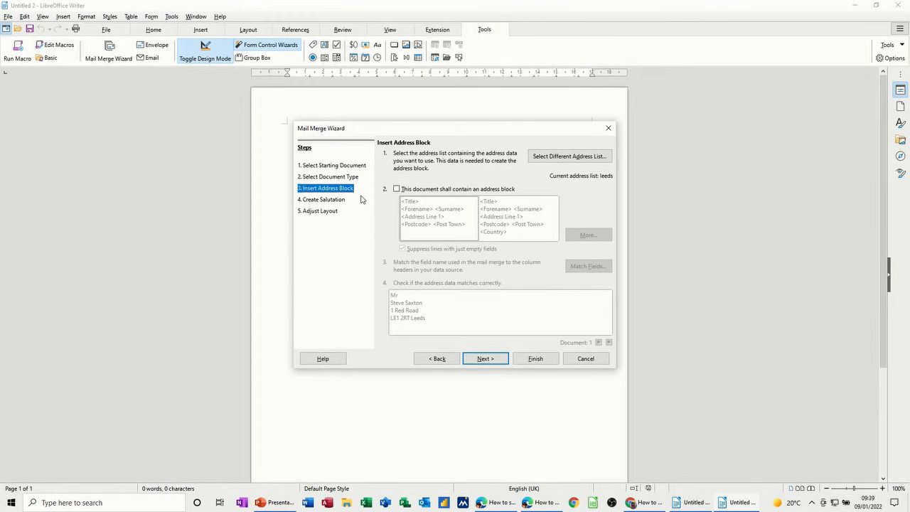
click(561, 159)
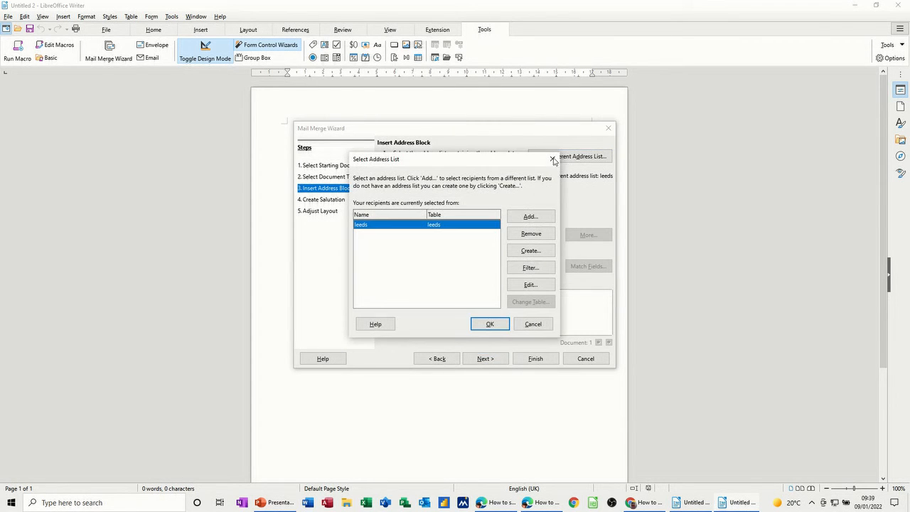
click(523, 218)
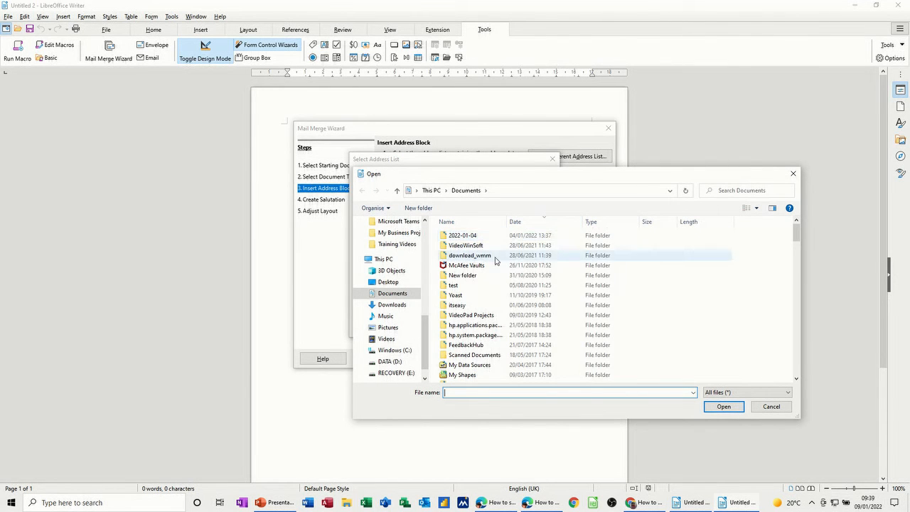
drag(428, 331, 436, 252)
click(389, 245)
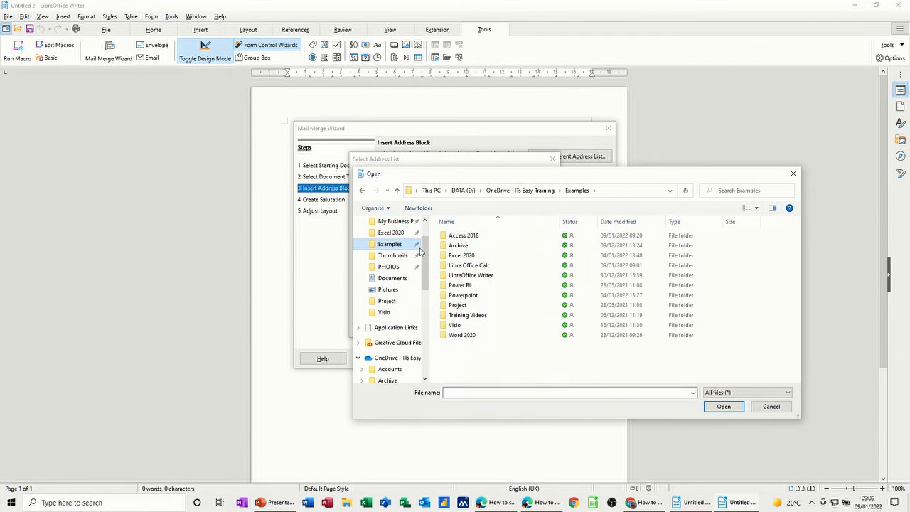
double_click(478, 266)
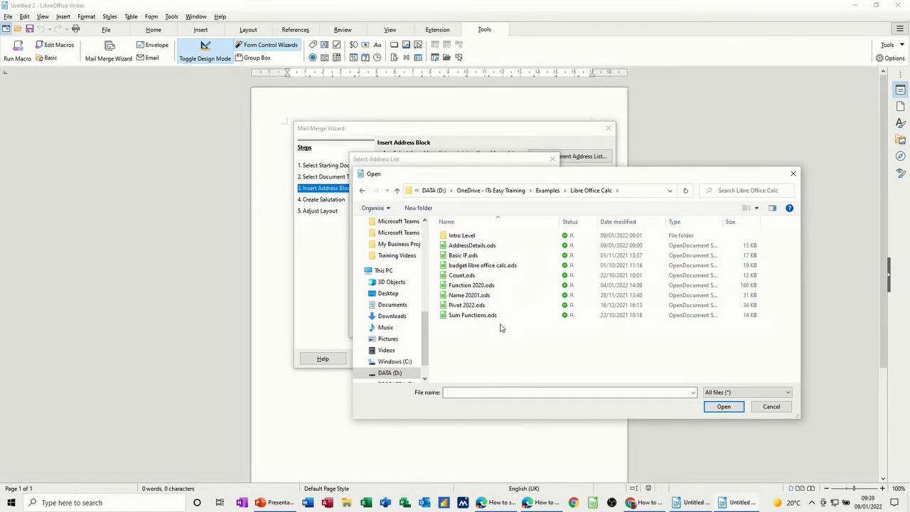
double_click(470, 246)
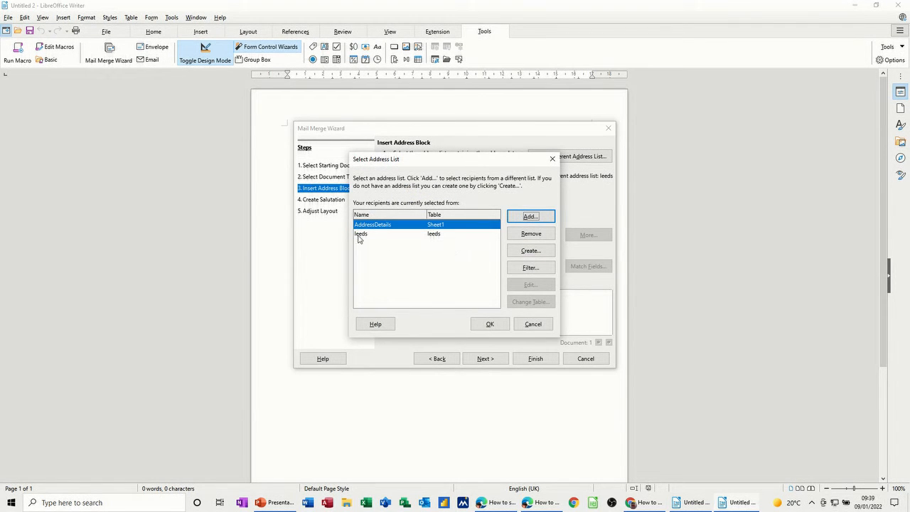
click(429, 237)
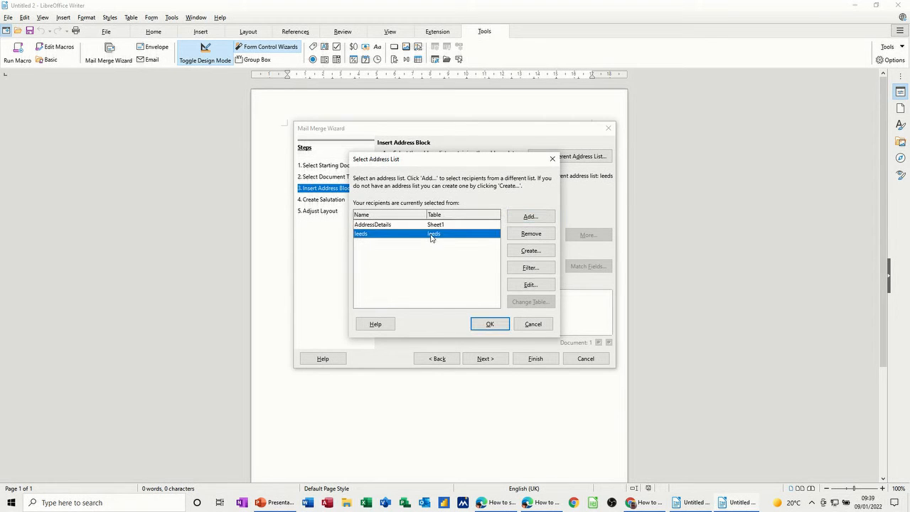
click(394, 226)
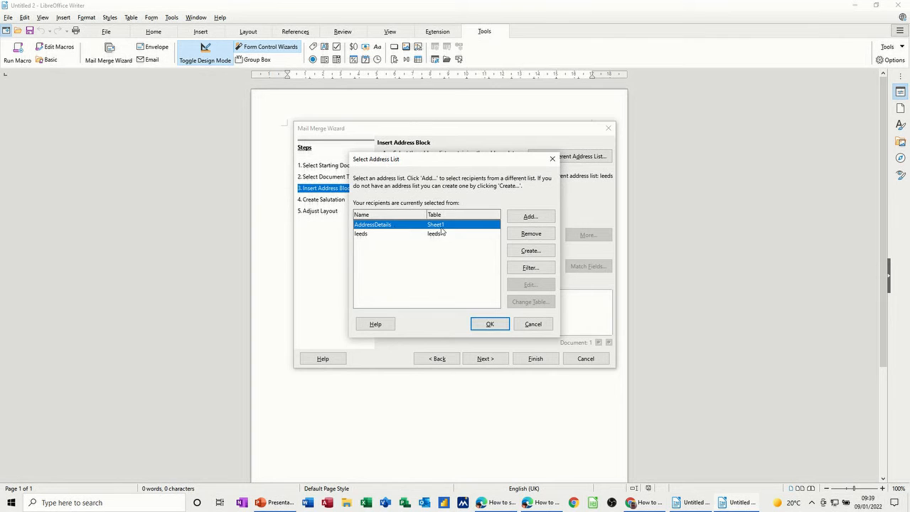
click(489, 323)
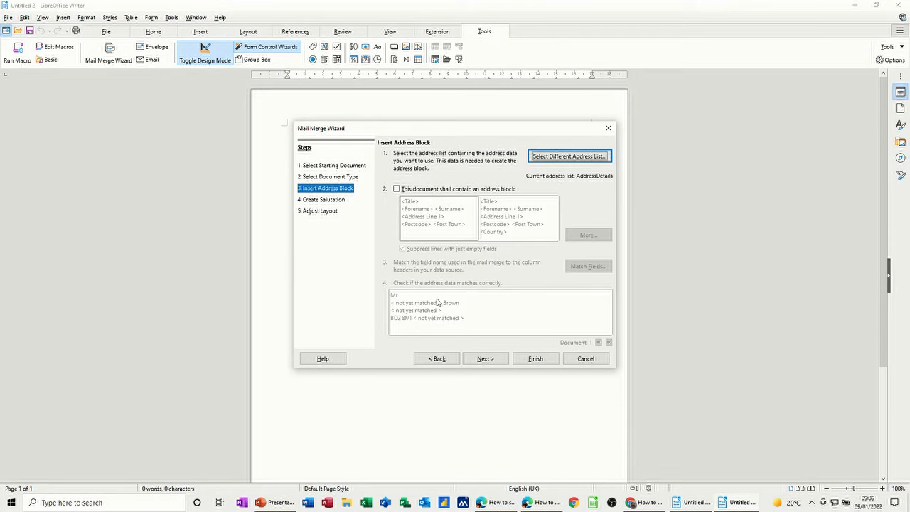
- Include an address block in the document and match the Forename address element to the Firstname field
click(396, 190)
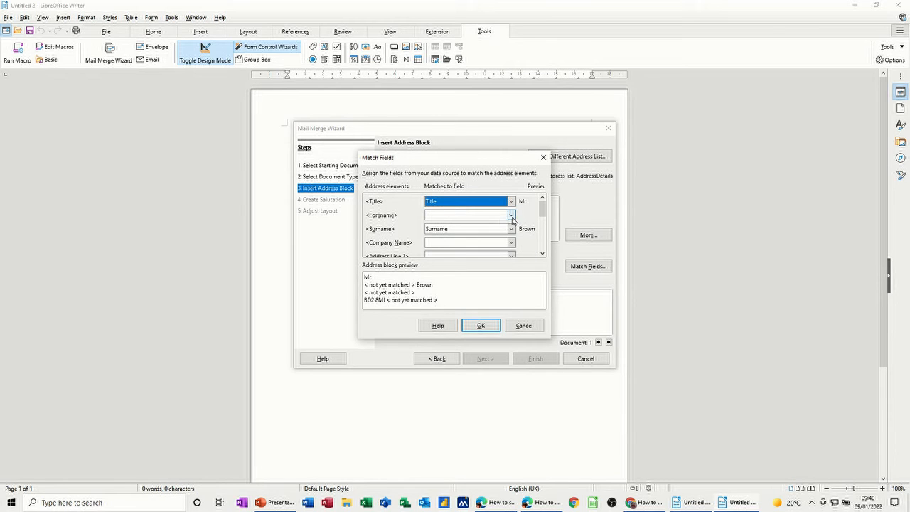
click(511, 216)
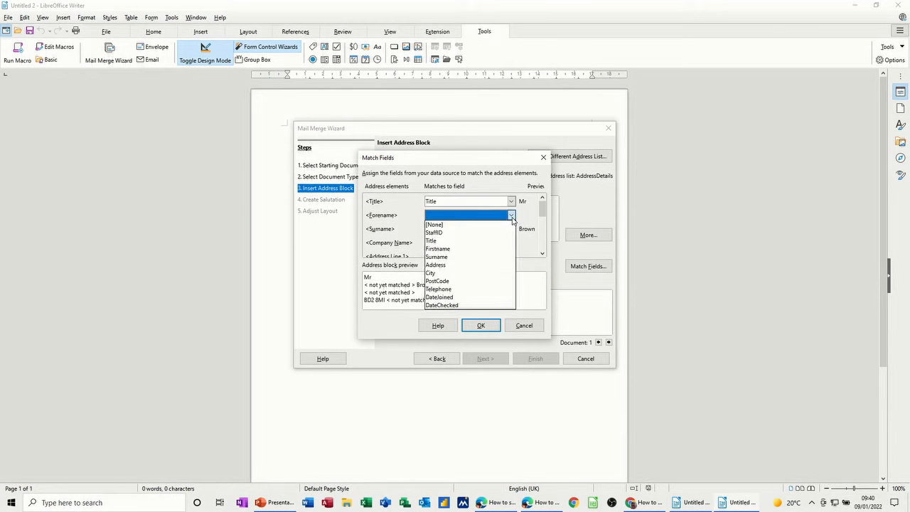
click(458, 257)
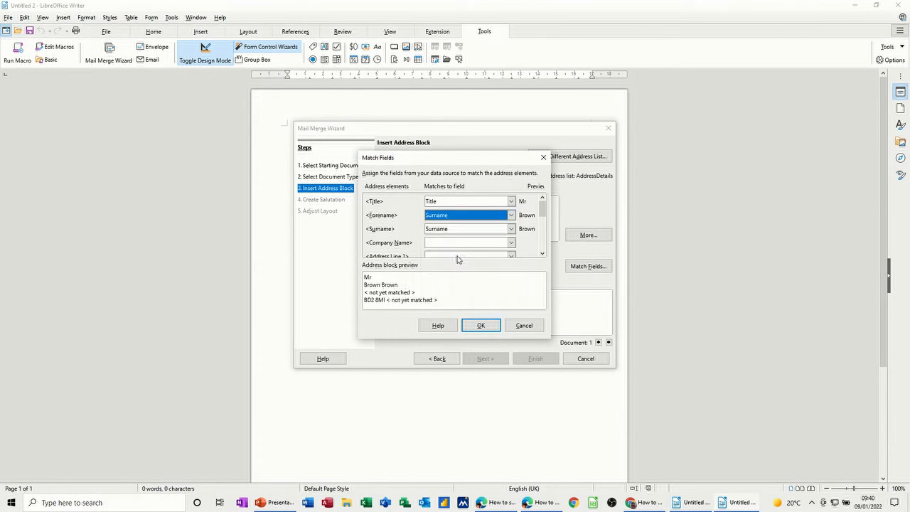
click(512, 217)
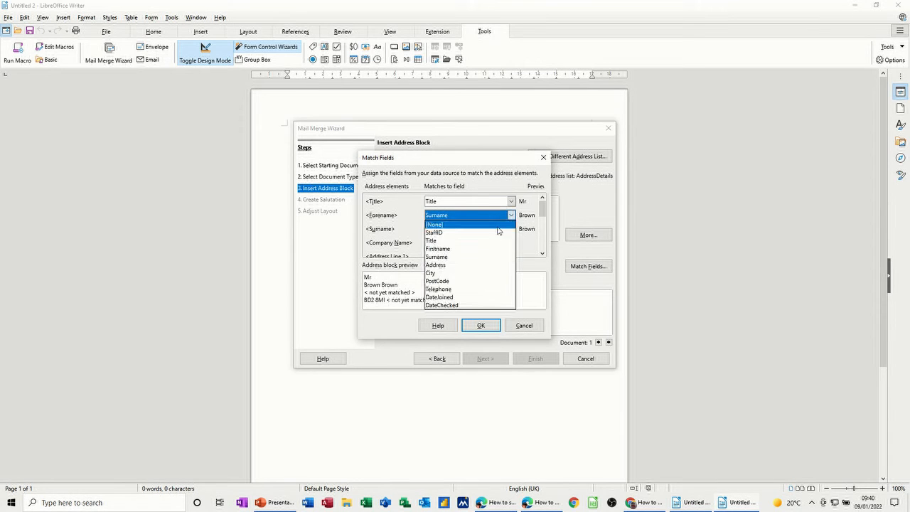
click(467, 250)
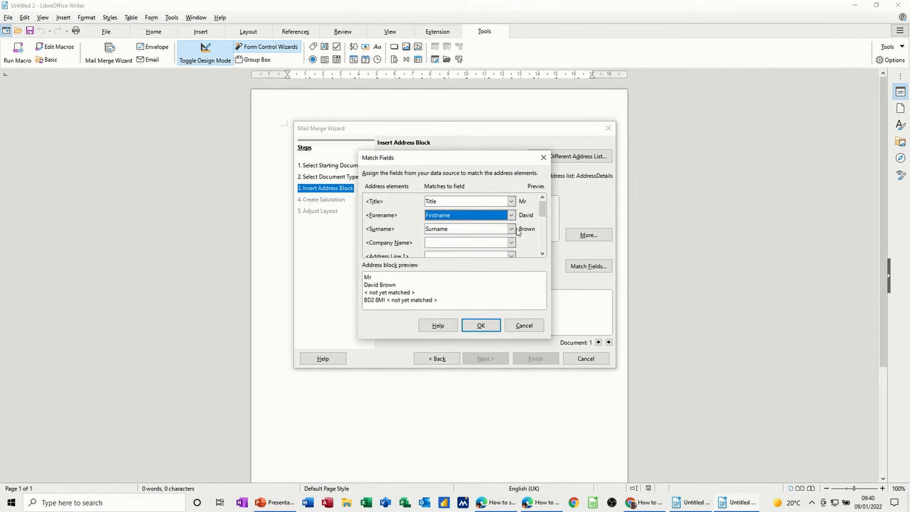
- Match the Address Line 1 element to the Address field, leaving Company Name unmatched
drag(544, 210, 544, 215)
click(511, 224)
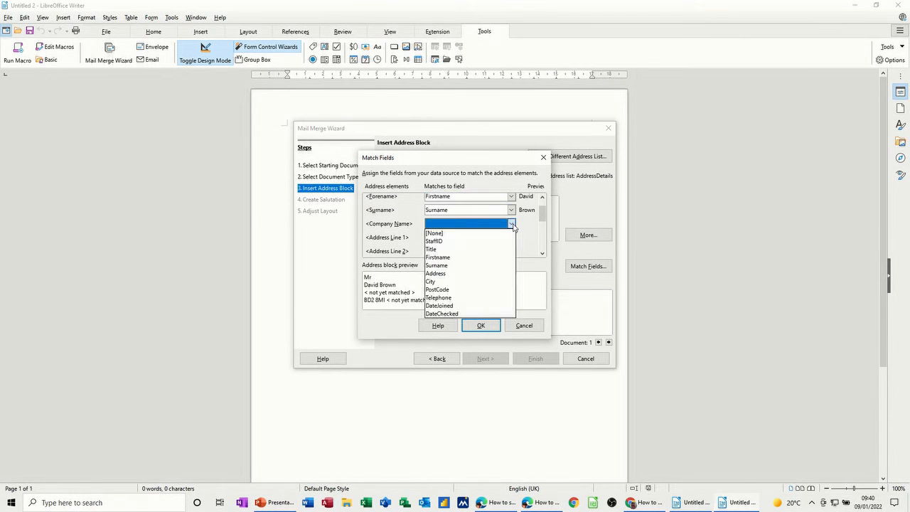
click(512, 225)
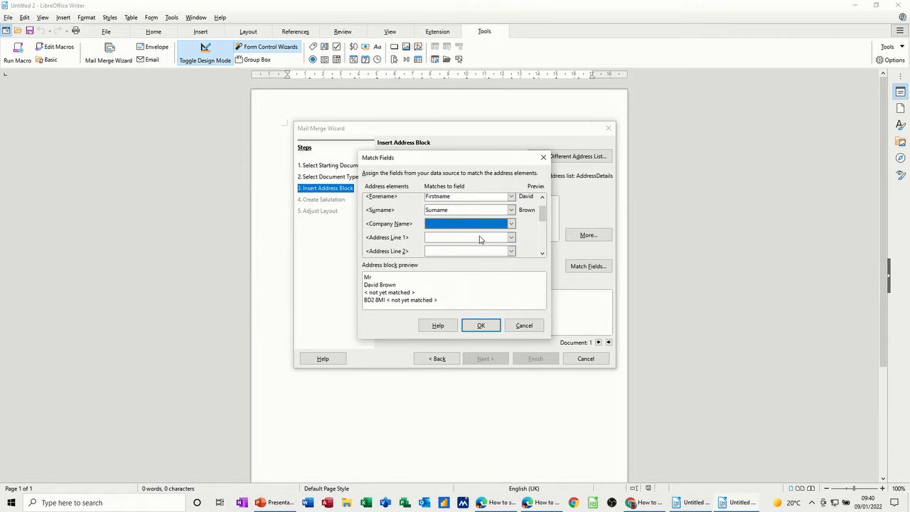
click(510, 239)
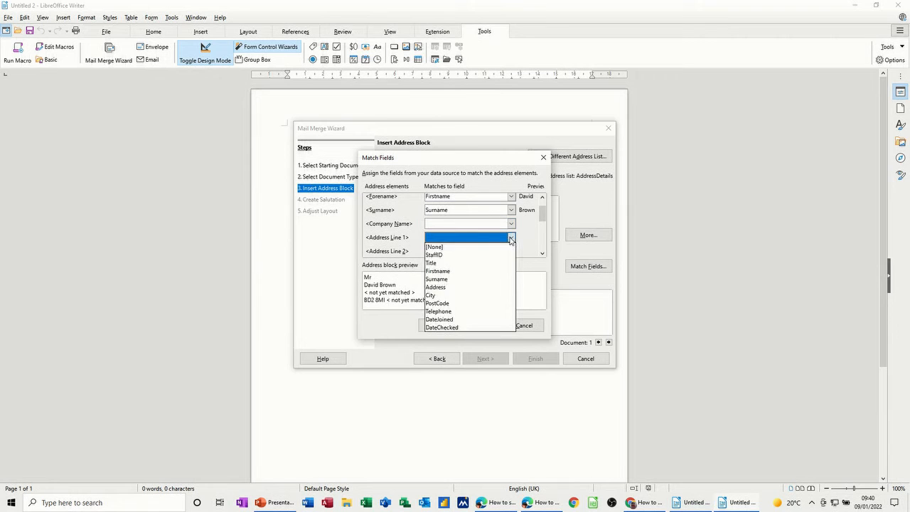
click(463, 287)
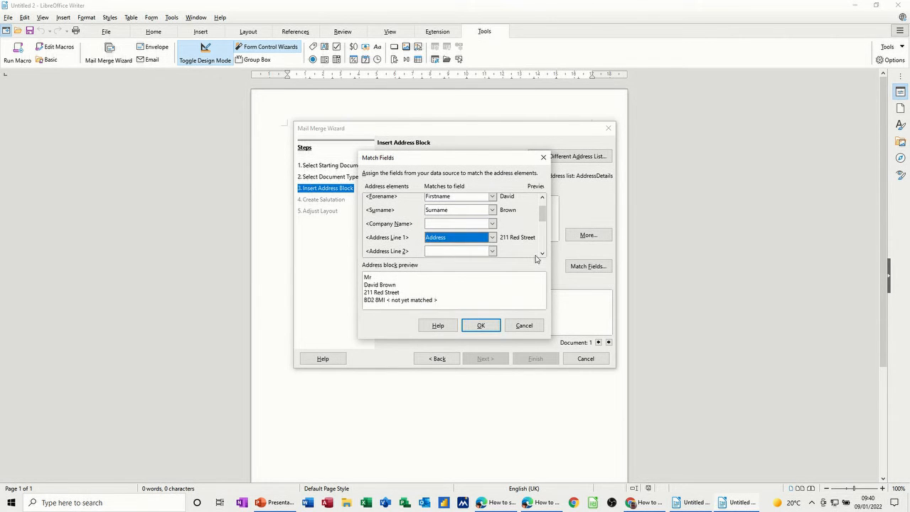
- Match the Post Town element to the City field, leaving County unmatched
click(542, 255)
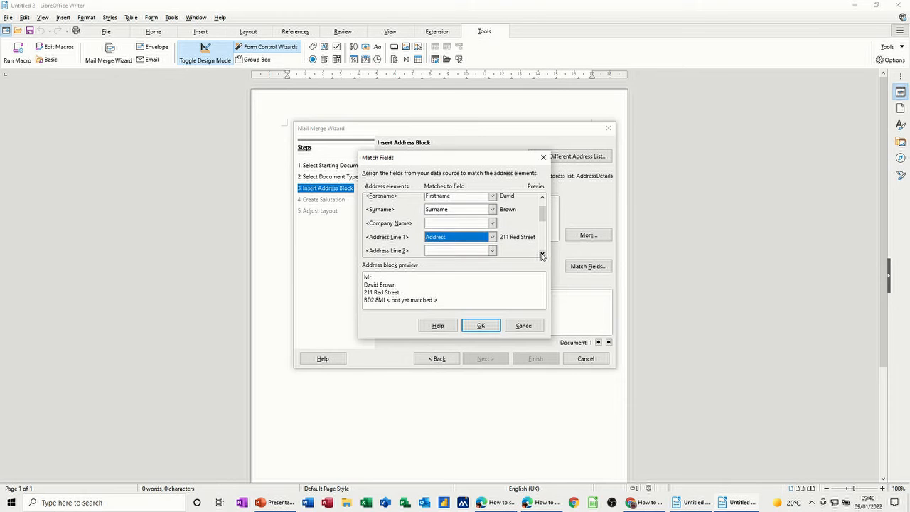
drag(543, 213, 543, 223)
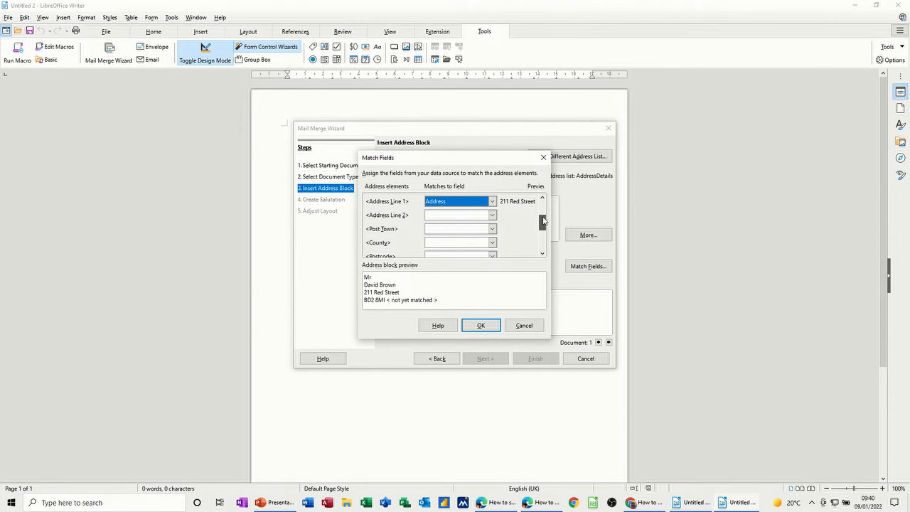
click(497, 229)
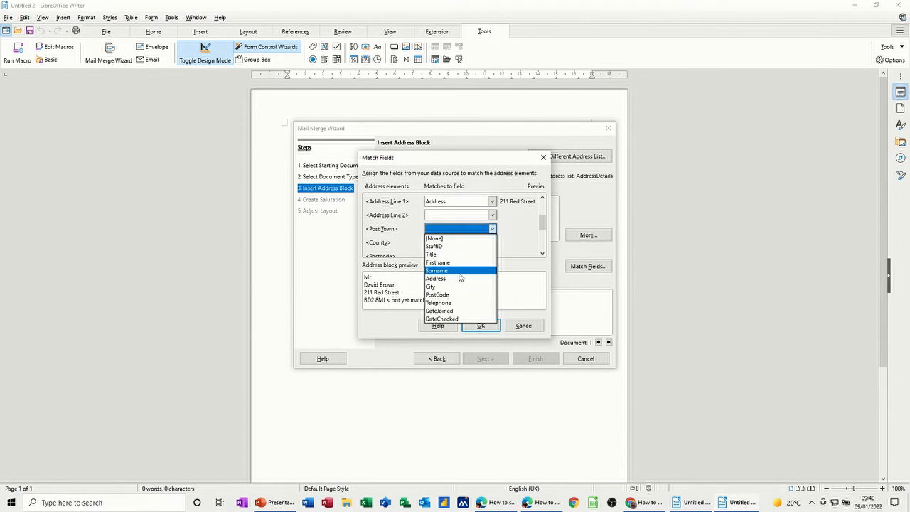
click(494, 264)
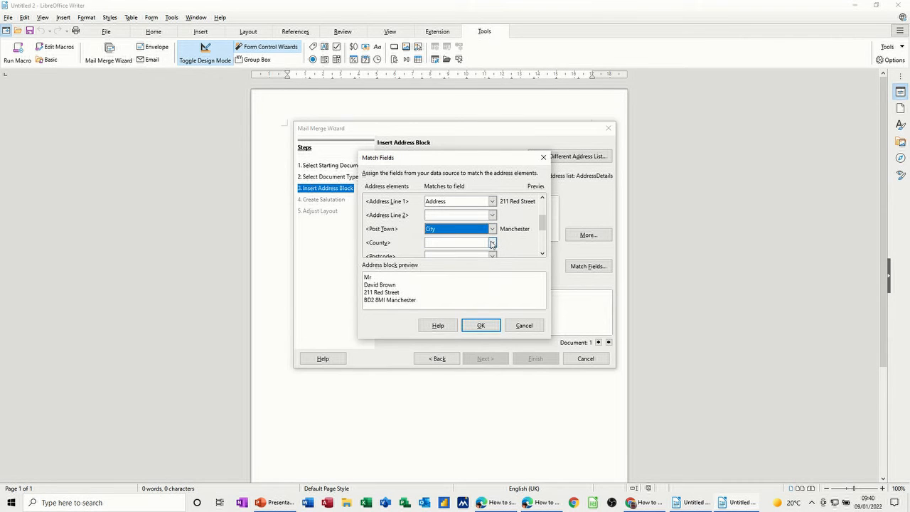
click(492, 243)
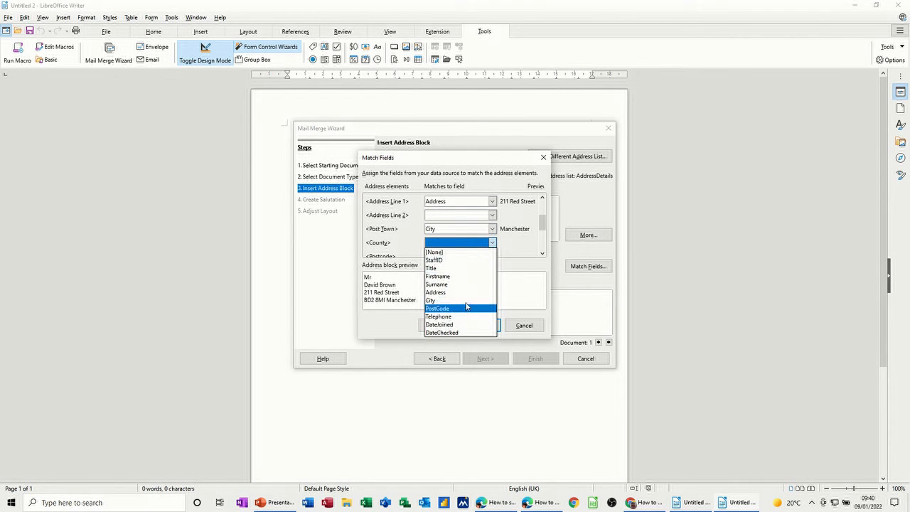
click(524, 248)
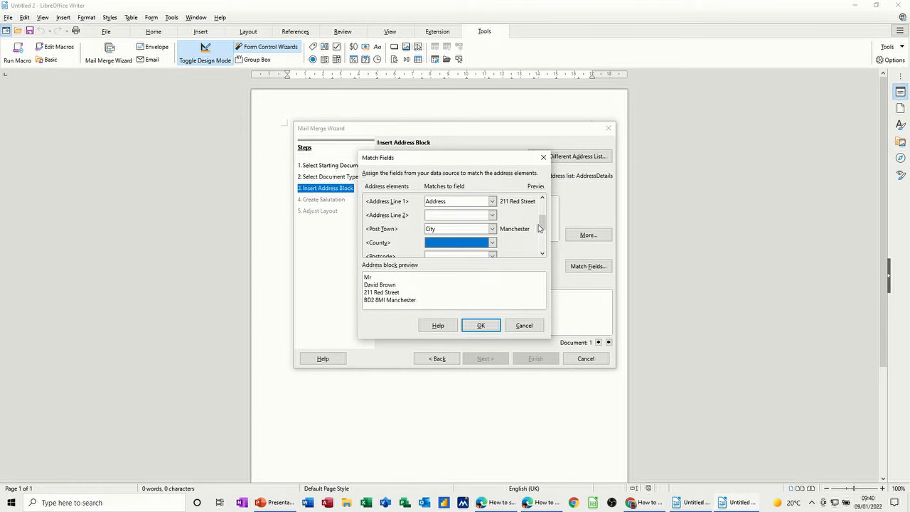
- Match the Postcode element to the PostCode field and accept the field matches
drag(541, 226, 541, 233)
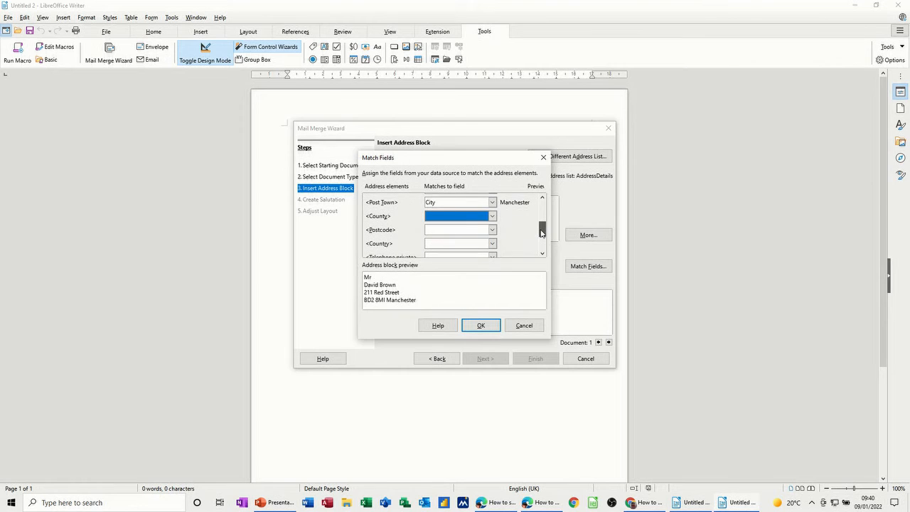
click(496, 231)
click(448, 299)
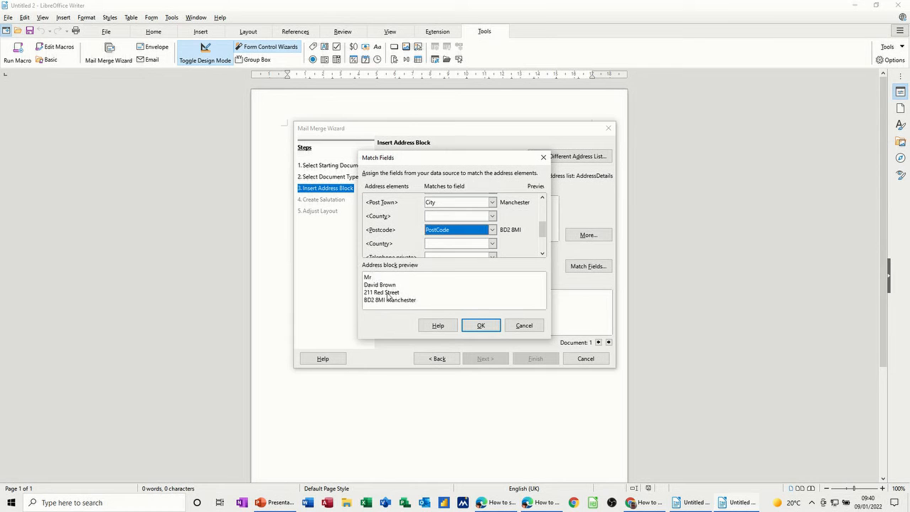
click(479, 325)
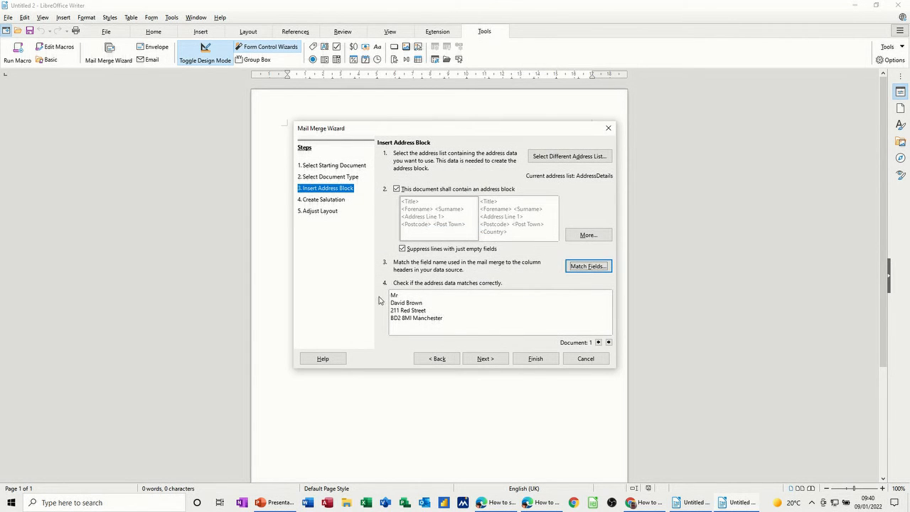
- Go to the salutation settings and choose "Dear Sir or Madam," as the general salutation
click(340, 201)
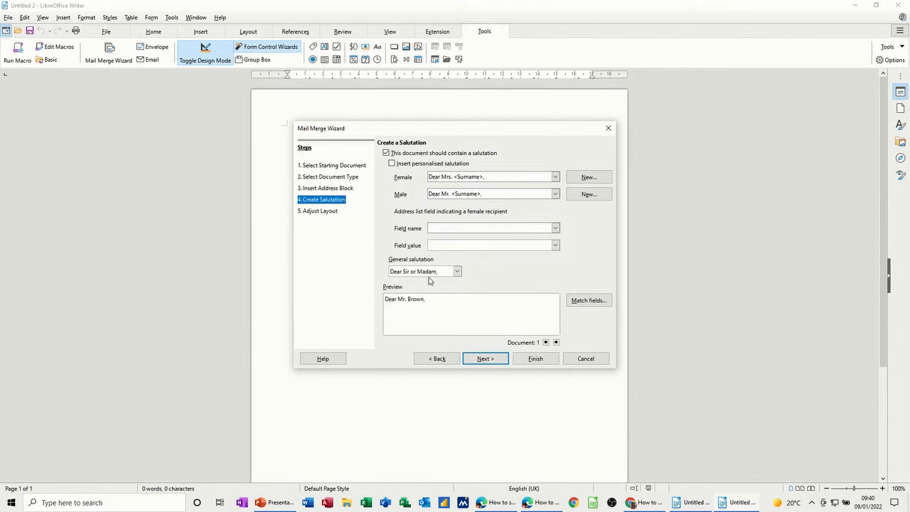
click(457, 271)
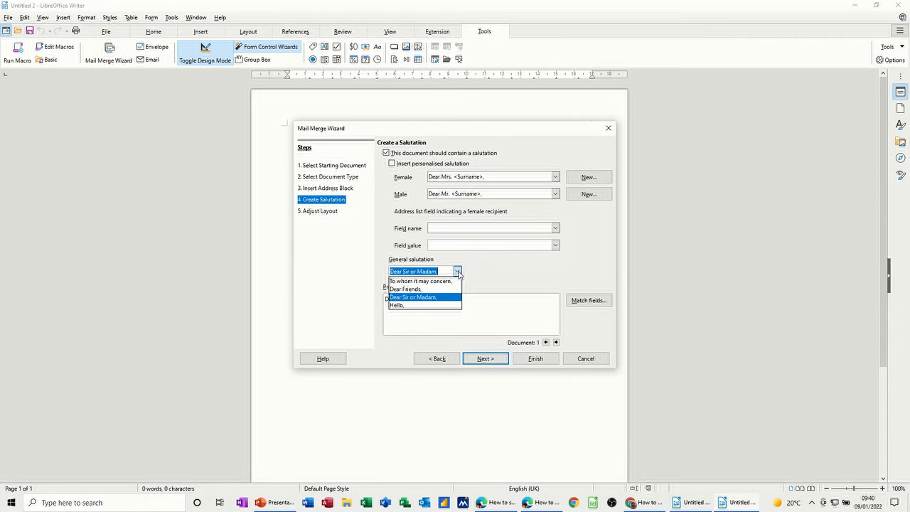
click(420, 299)
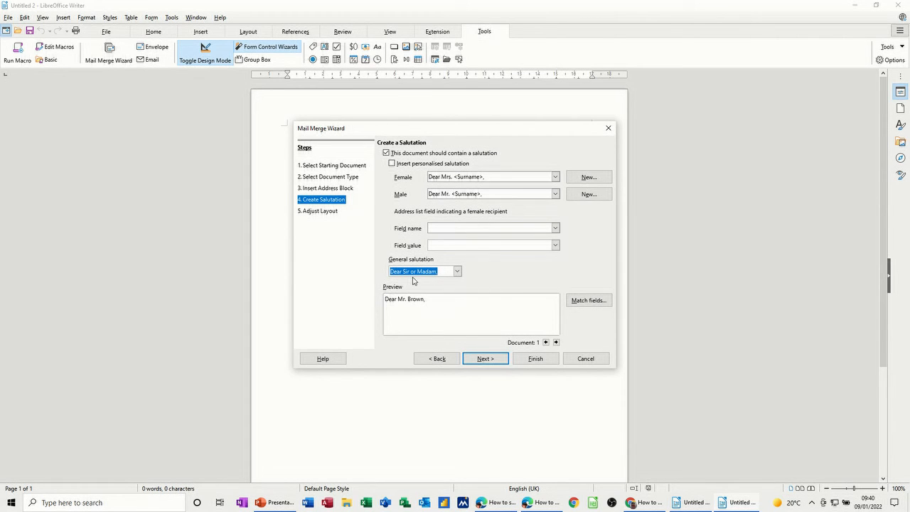
- Place the address block 1.00 cm from the page top, move the salutation up and finish the wizard
click(322, 211)
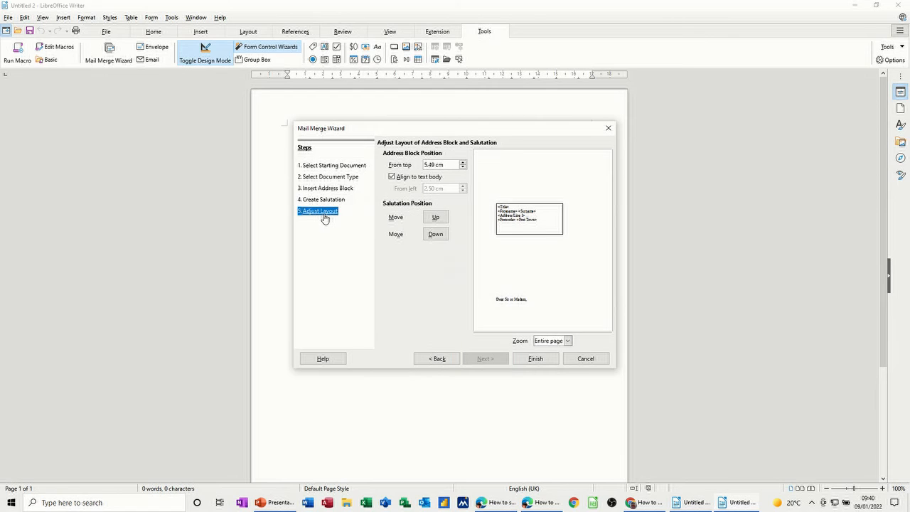
click(435, 217)
click(463, 168)
drag(463, 168, 463, 169)
click(435, 217)
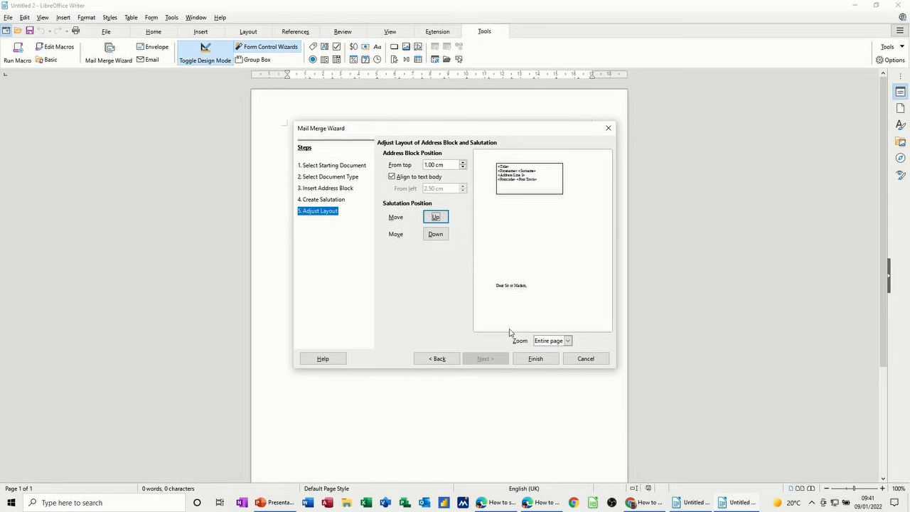
click(535, 360)
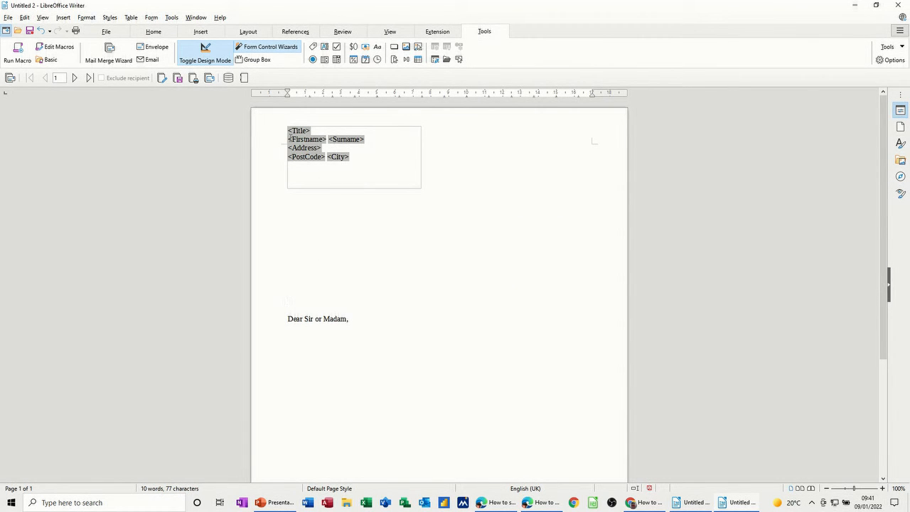
- Move the address frame to about 1.98 cm from the page's left edge and 2.40 cm from its top, then check its properties without changes
click(353, 187)
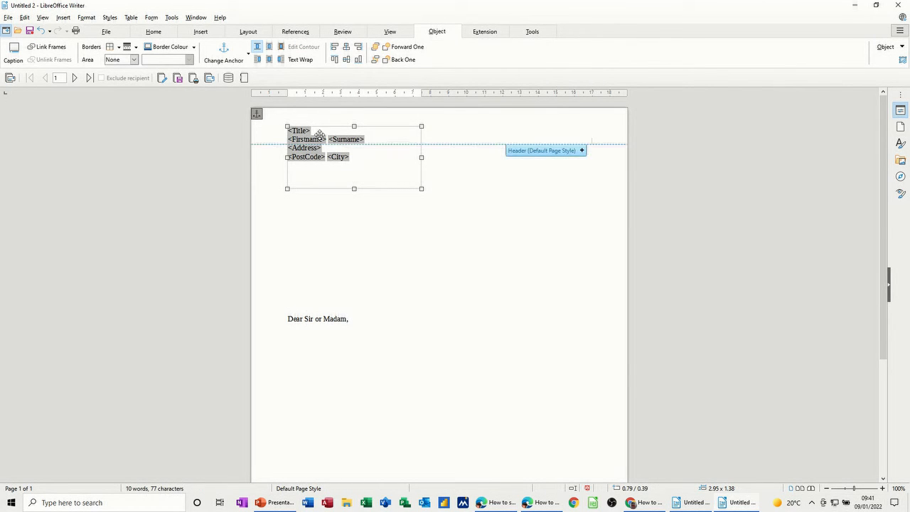
click(315, 289)
click(334, 192)
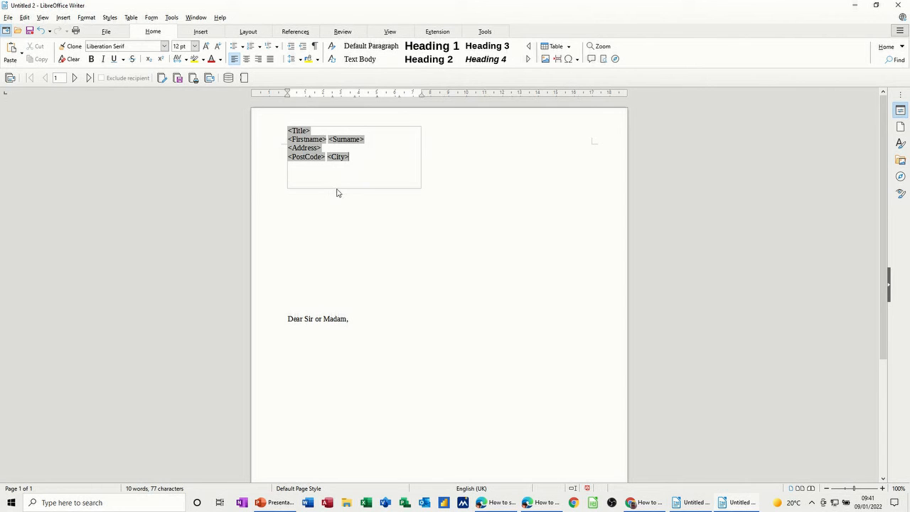
click(287, 173)
drag(335, 185, 337, 225)
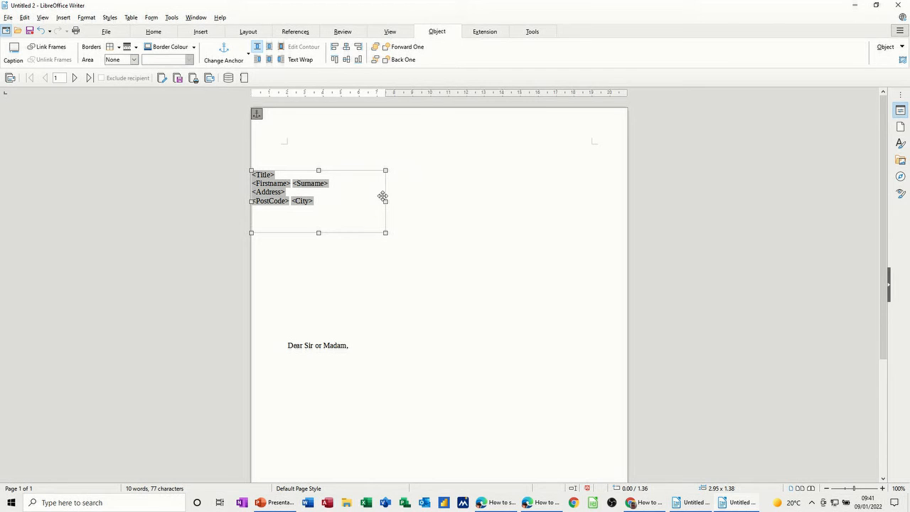
drag(383, 194, 421, 193)
drag(331, 170, 334, 150)
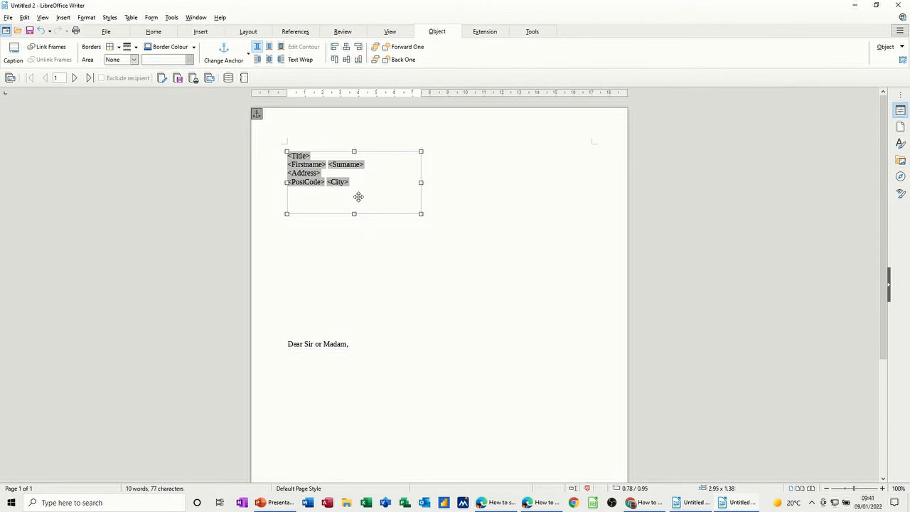
double_click(310, 155)
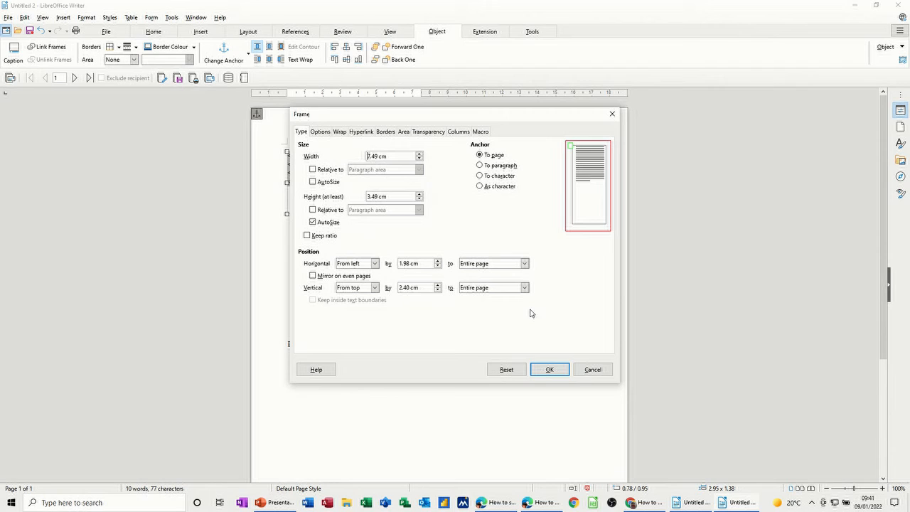
click(589, 373)
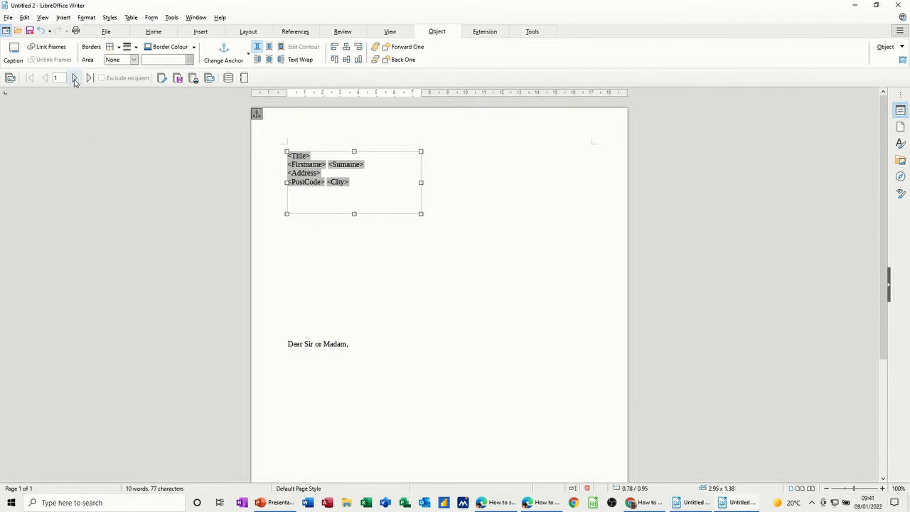
- Show the second recipient's data and delete the surplus empty lines between the address frame and the salutation, keeping one
click(74, 79)
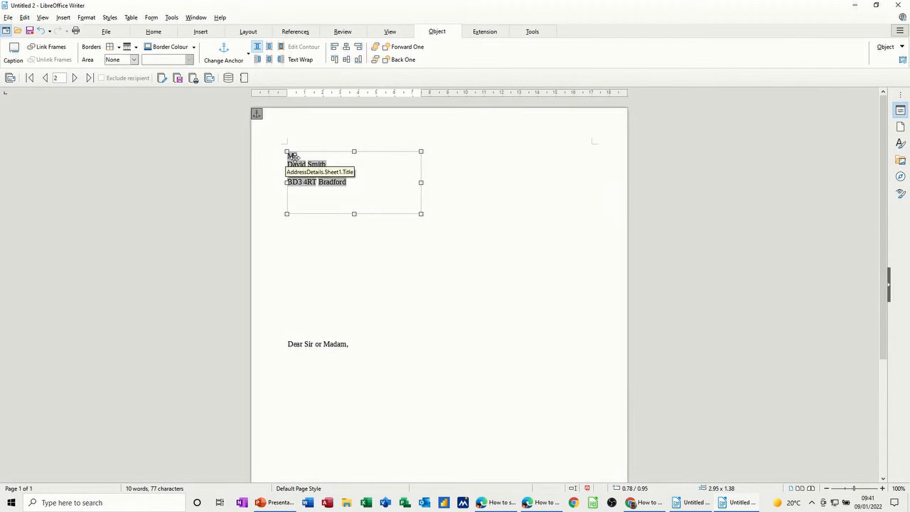
click(291, 325)
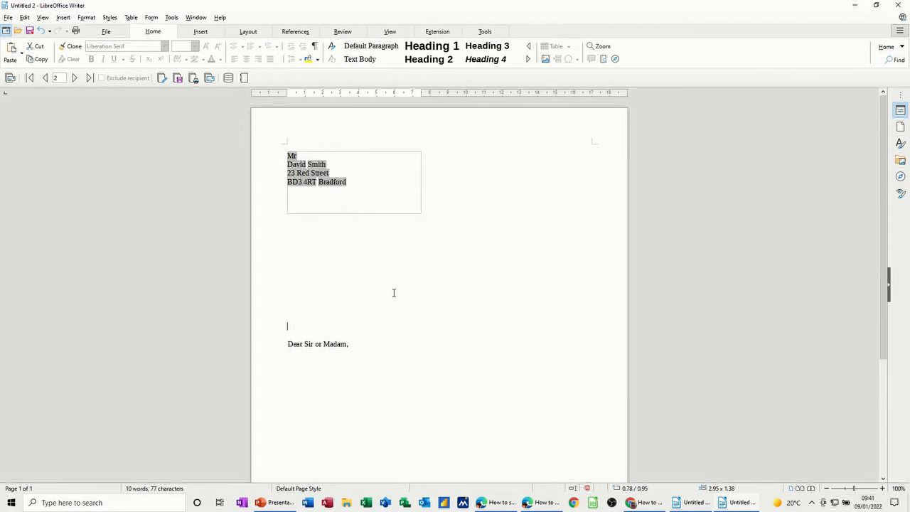
key(BackSpace)
key(BackSpace)
key(BackSpace)
key(BackSpace)
key(BackSpace)
key(BackSpace)
key(BackSpace)
key(BackSpace)
key(BackSpace)
key(BackSpace)
key(BackSpace)
key(BackSpace)
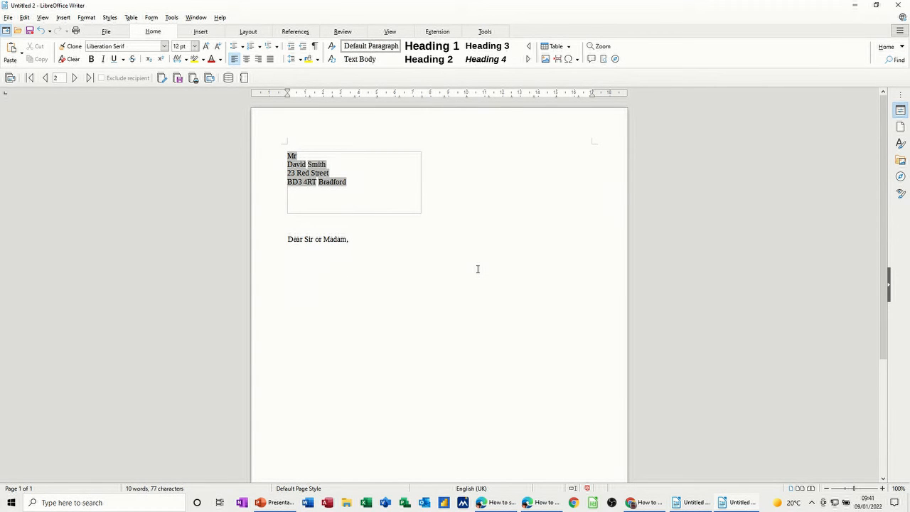
key(Delete)
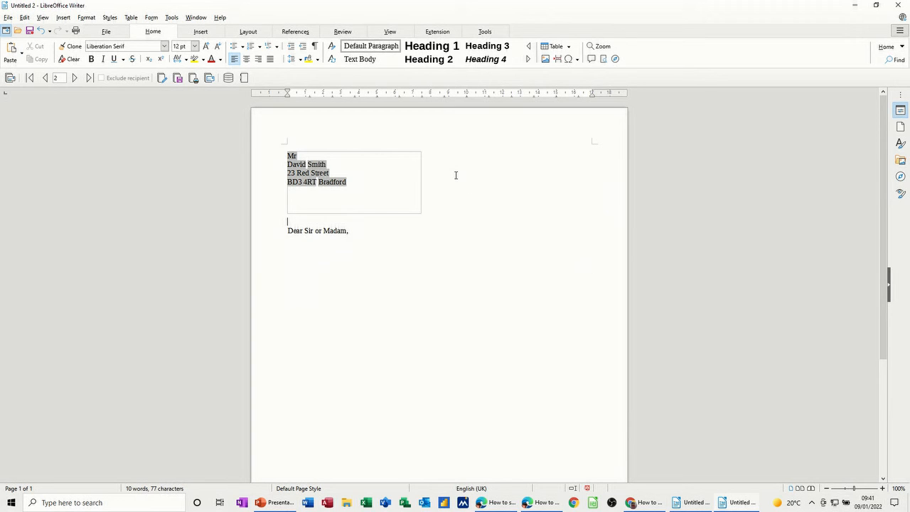
- Join the first name and surname fields onto the same line as the Title field in the address frame
click(292, 165)
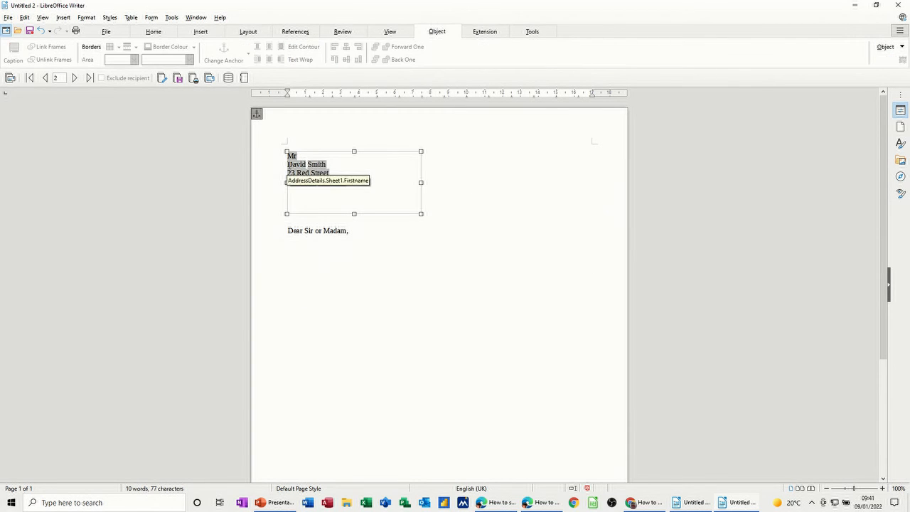
key(Delete)
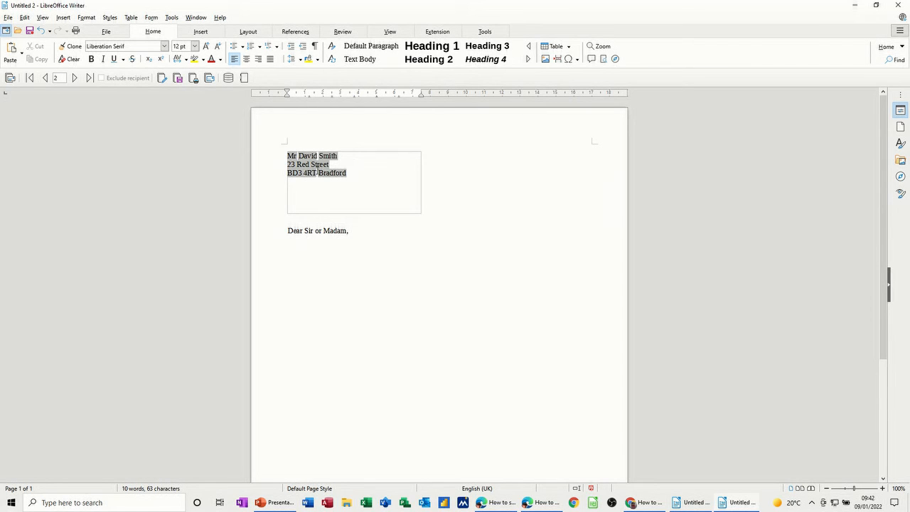
- Try to put the City field on its own line below the PostCode field
key(Return)
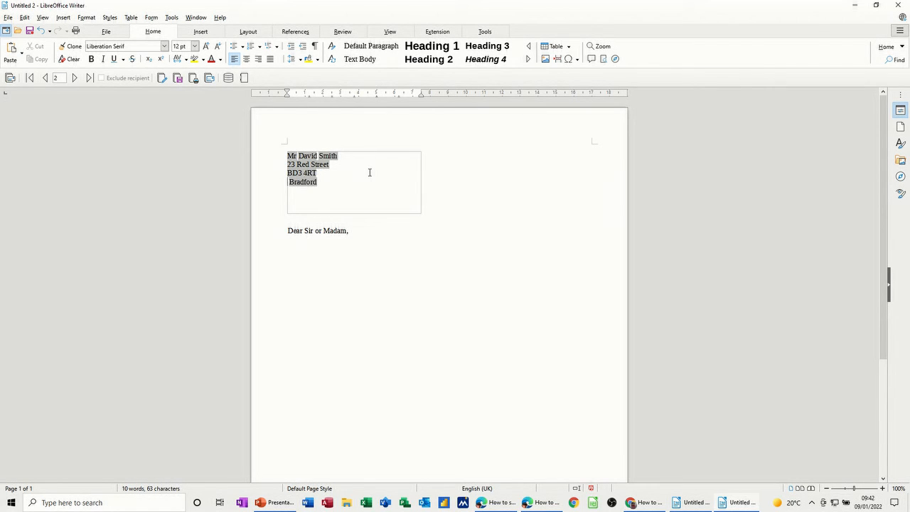
key(BackSpace)
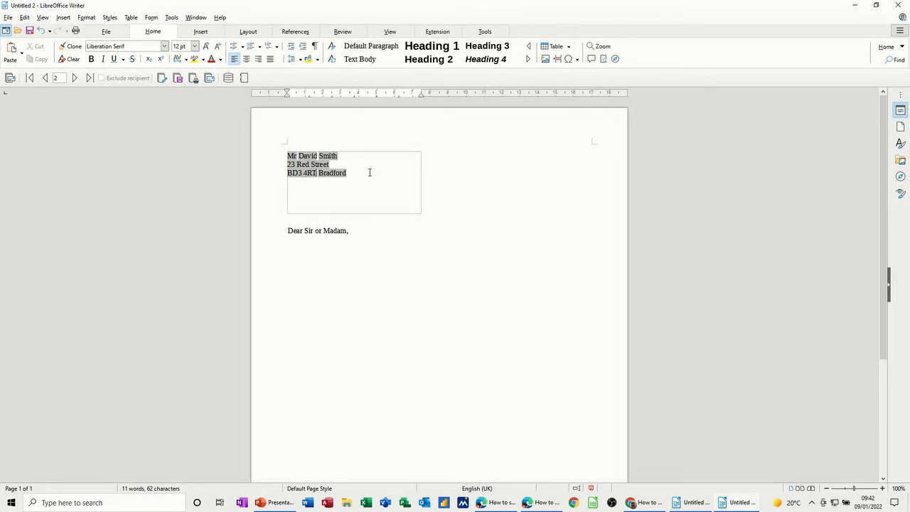
click(289, 176)
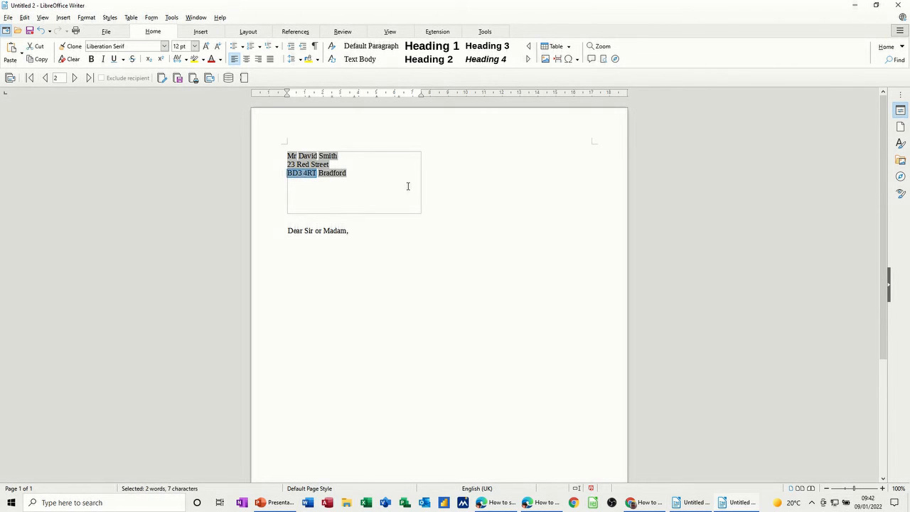
click(441, 169)
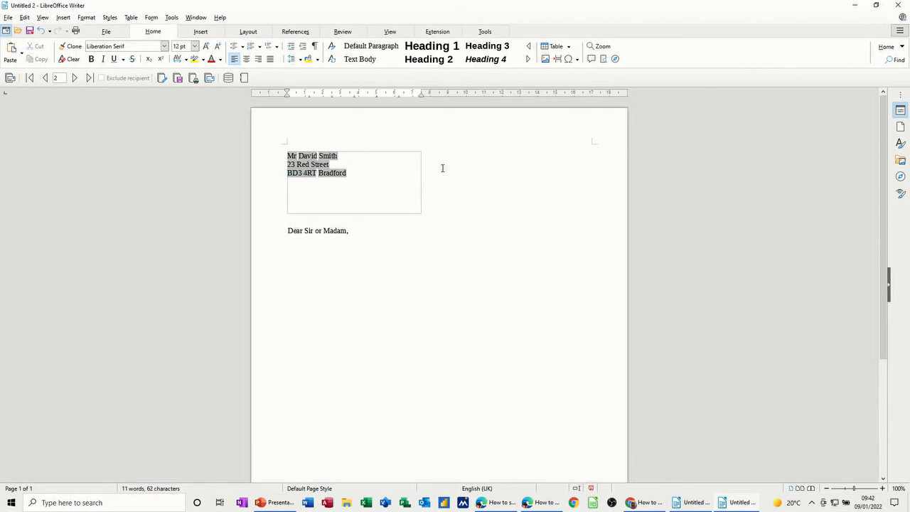
- Move the City field onto its own line between the street address and the PostCode field in the address frame
key(Return)
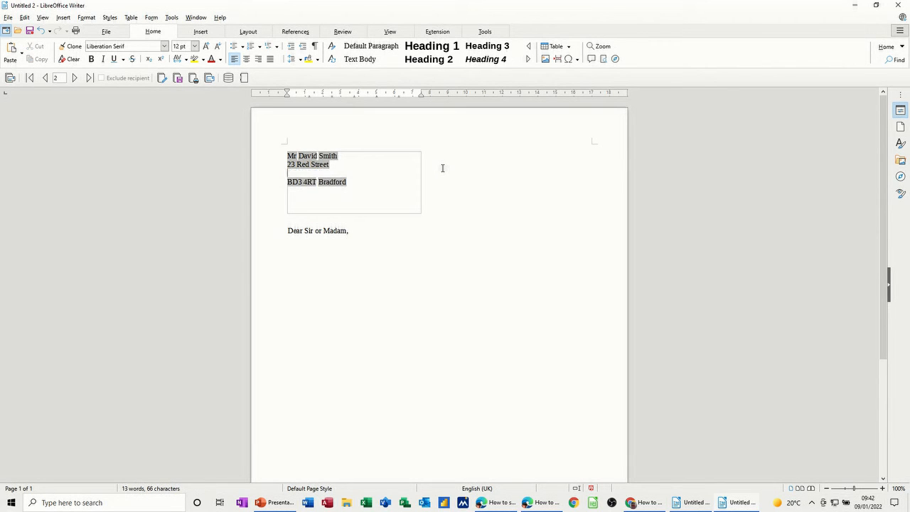
click(323, 182)
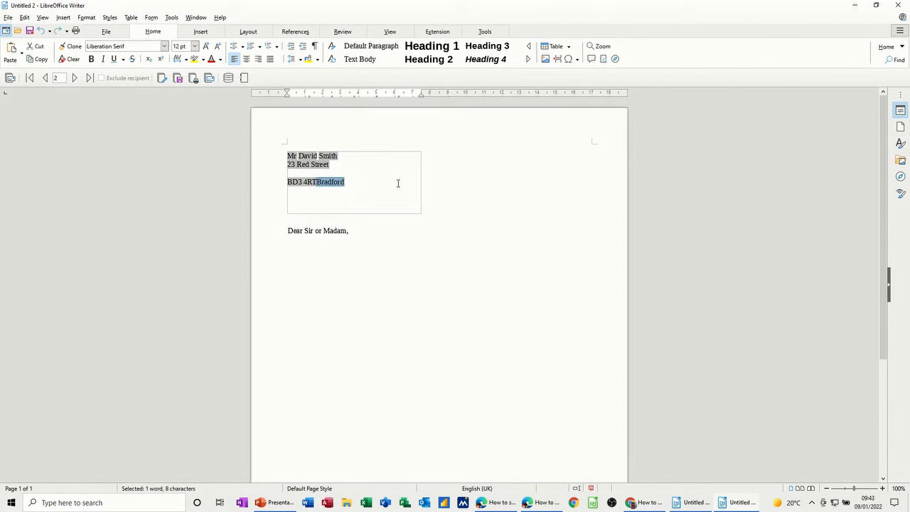
click(375, 185)
click(342, 185)
key(Delete)
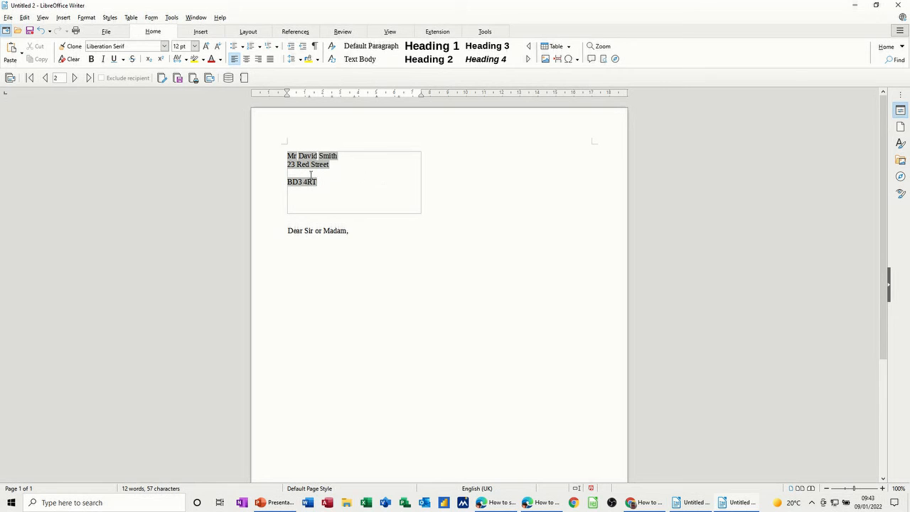
key(ctrl+z)
- Step through the remaining mail merge recipients up to entry 10 to check the address layout
click(75, 78)
click(75, 79)
click(75, 78)
click(75, 78)
click(75, 78)
click(74, 78)
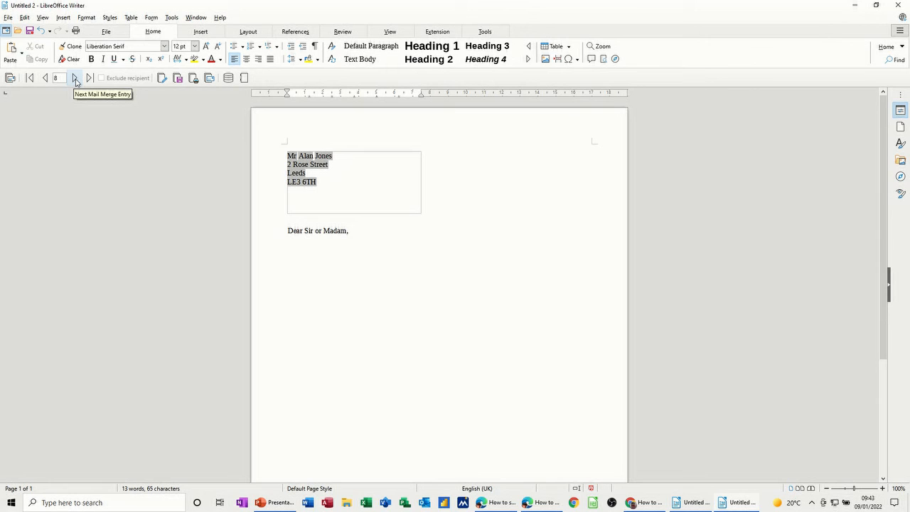
click(75, 78)
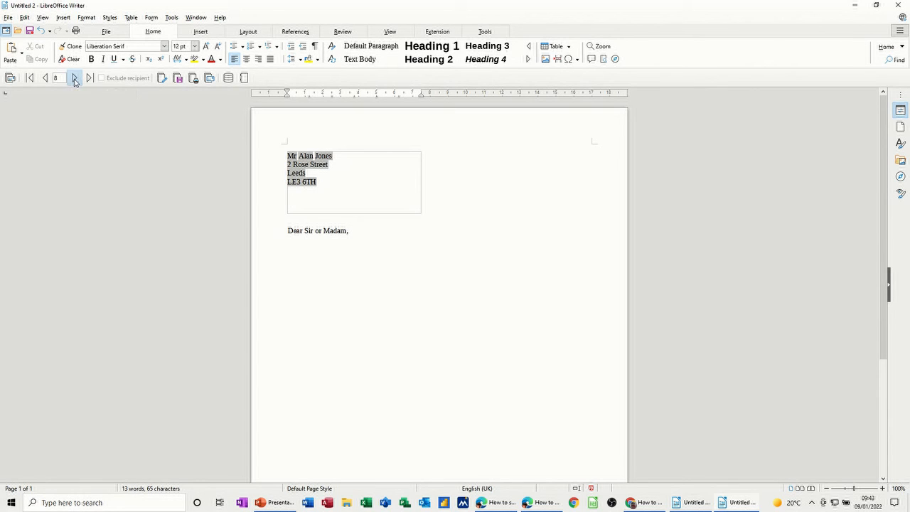
click(74, 79)
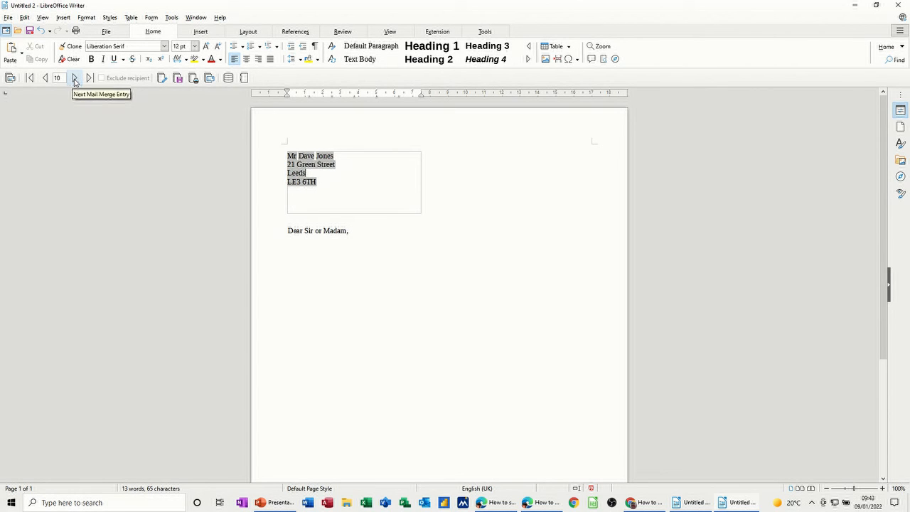
- Generate the merged letters as an editable document, maximise its window and look through the letters
click(163, 78)
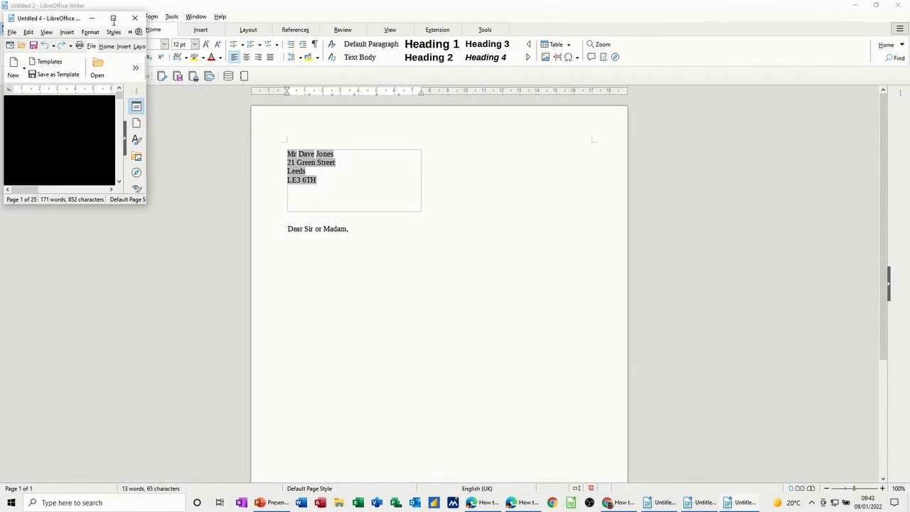
click(113, 20)
scroll(391, 234, down, 15)
scroll(395, 240, down, 10)
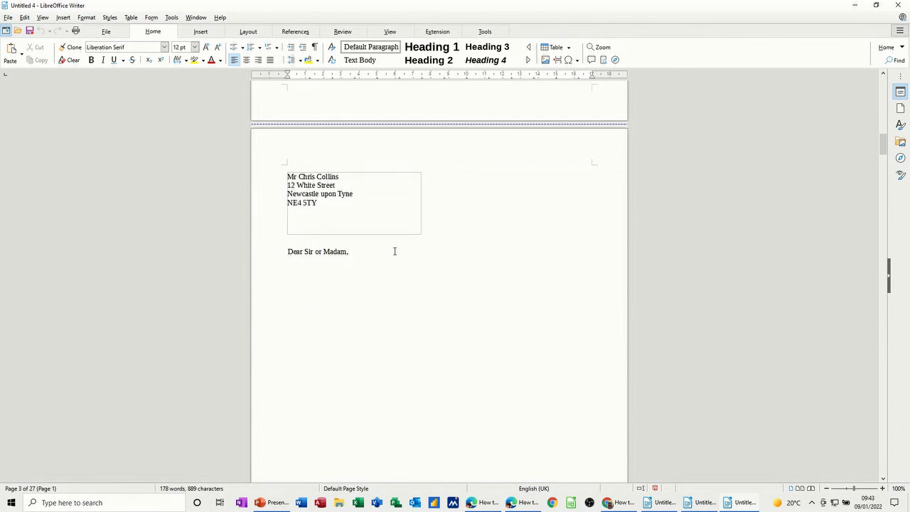
scroll(395, 251, up, 3)
- Check the merged letters in print preview, then close the merged document without saving it
click(389, 32)
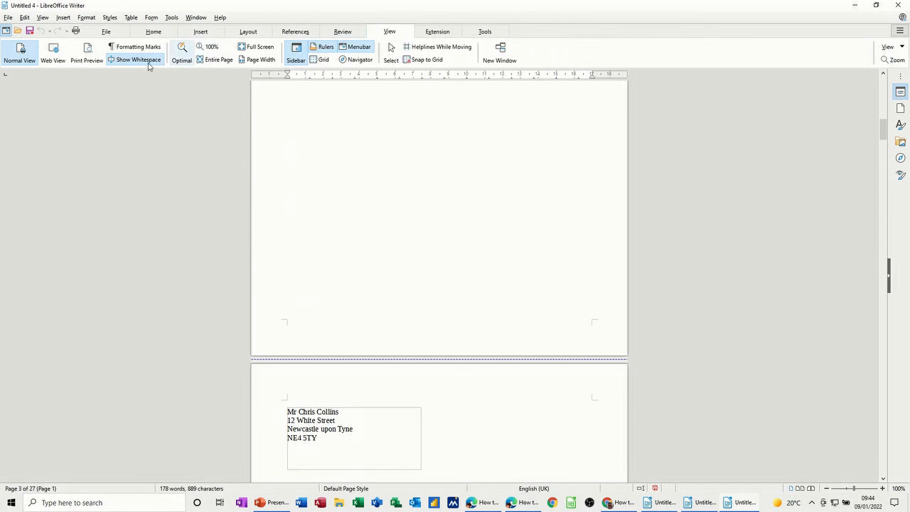
click(88, 53)
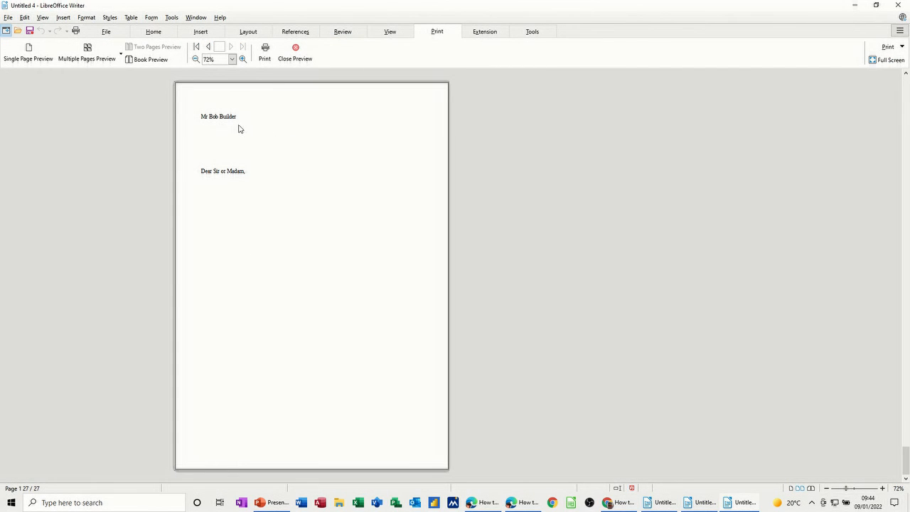
scroll(265, 242, up, 4)
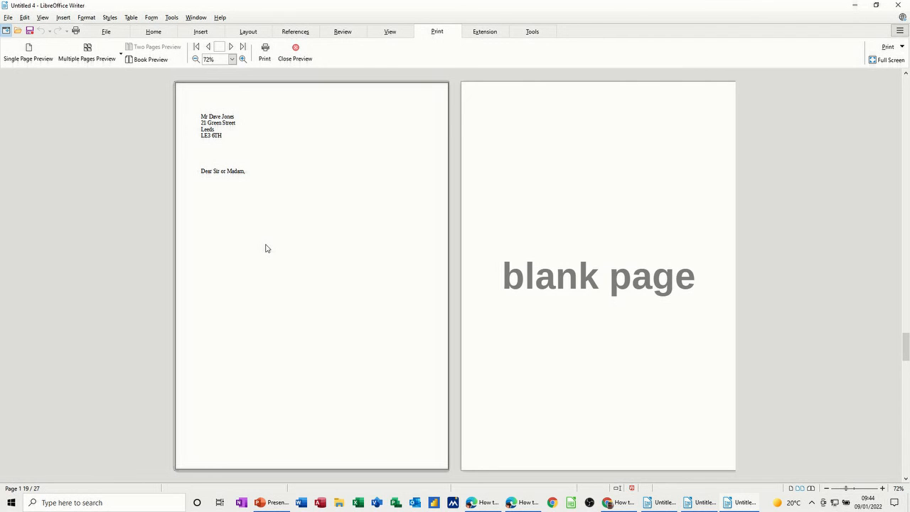
scroll(266, 248, up, 3)
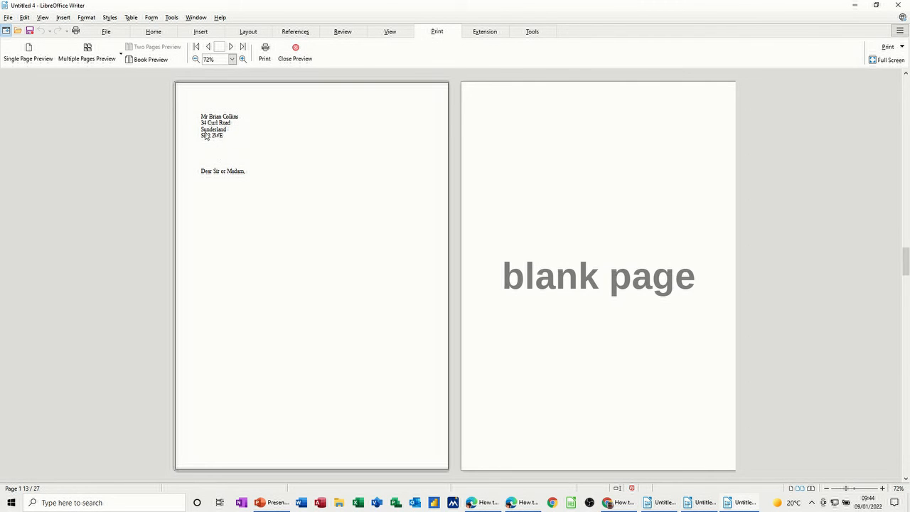
scroll(238, 175, down, 7)
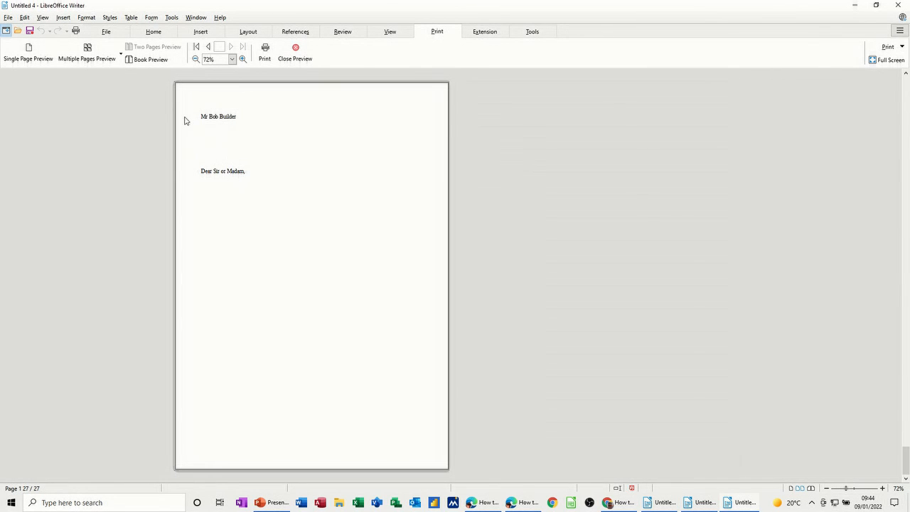
scroll(266, 207, up, 13)
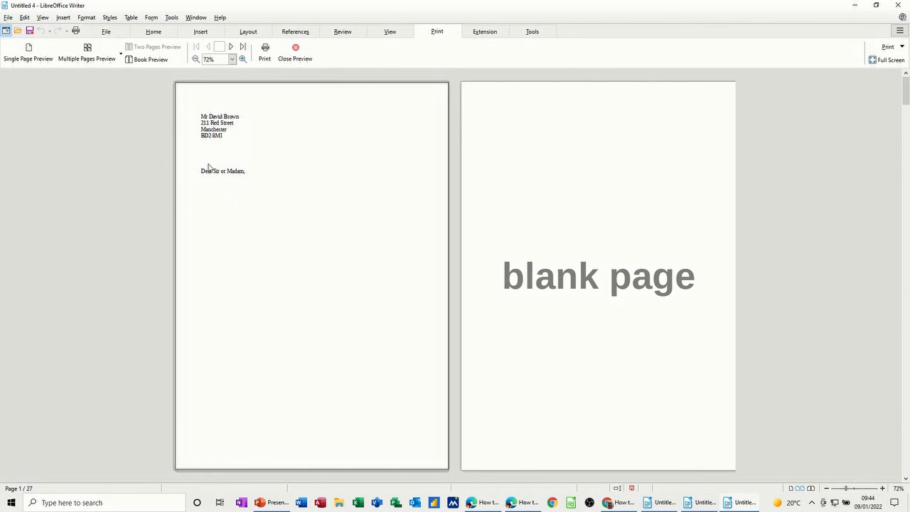
click(295, 51)
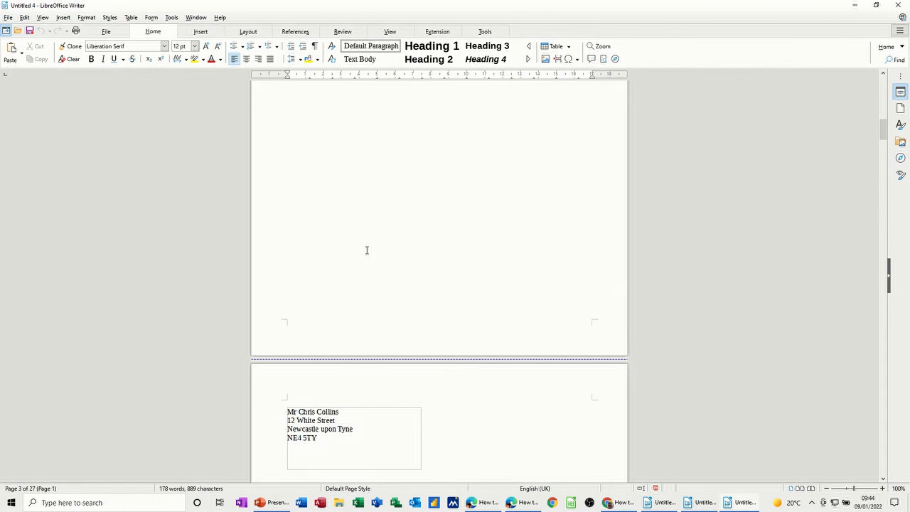
key(ctrl+w)
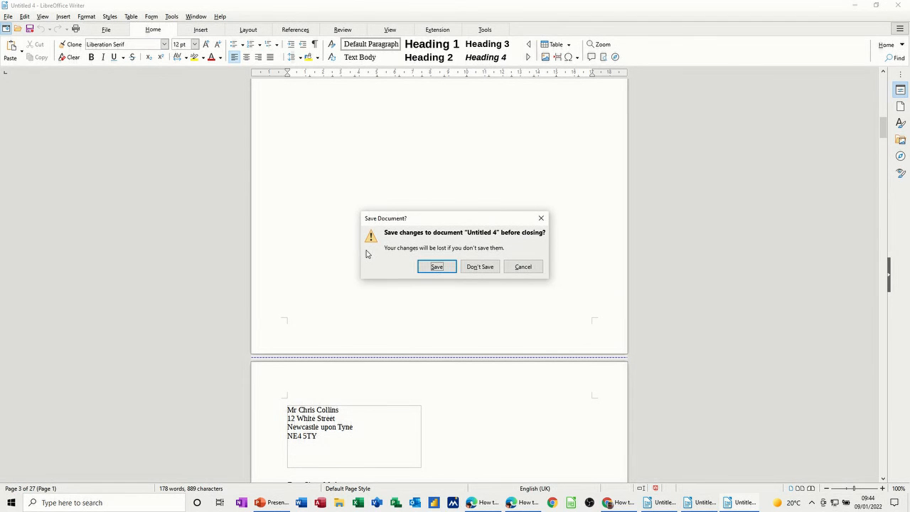
key(alt+n)
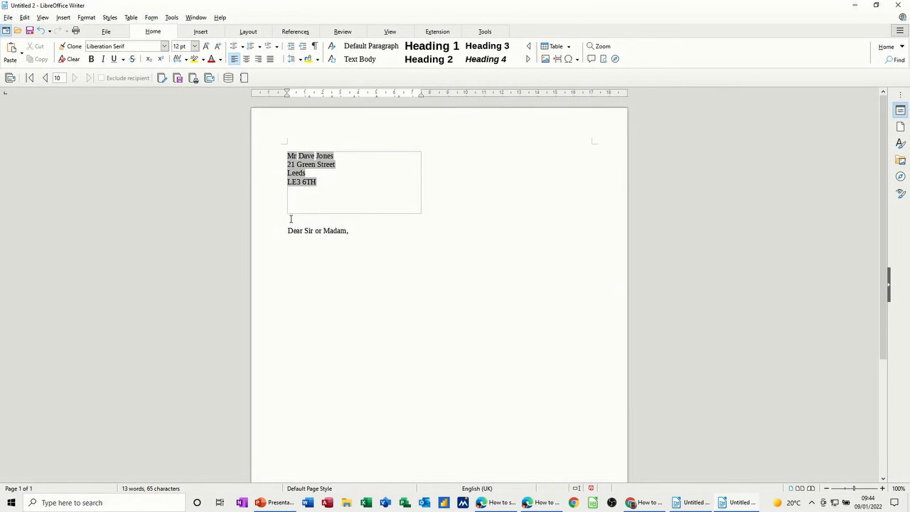
- Reduce the address frame's height to about 2.52 cm so the salutation moves up
click(320, 213)
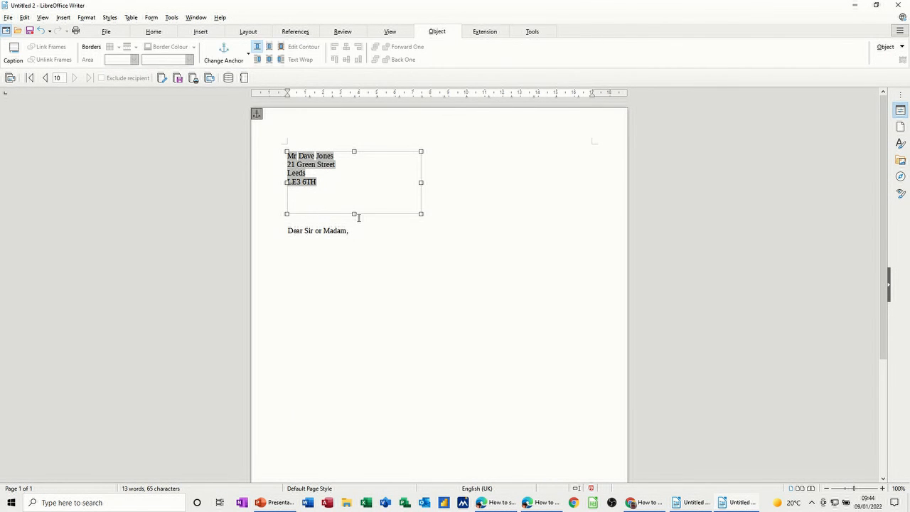
drag(354, 214, 353, 196)
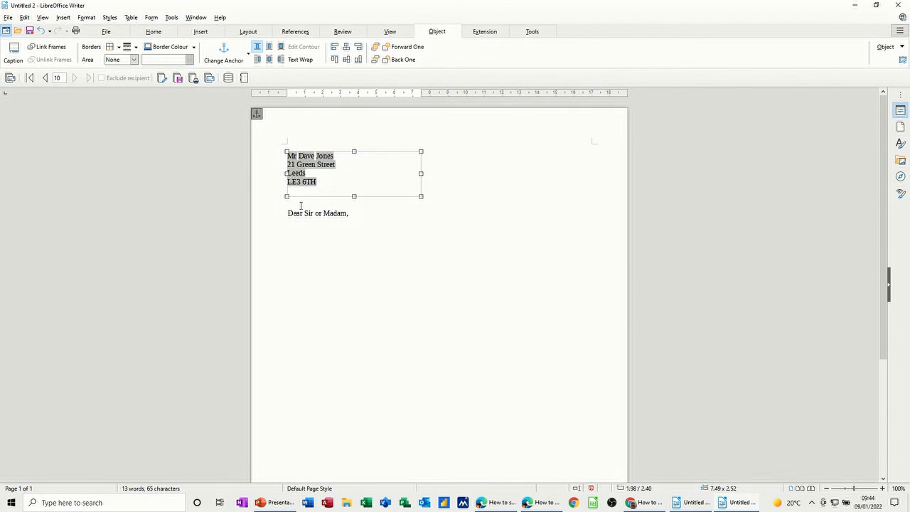
click(397, 230)
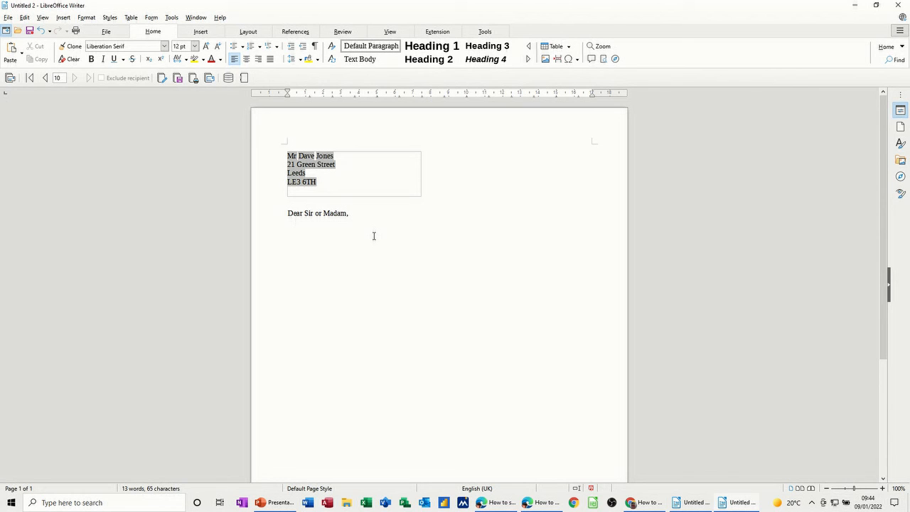
- Create a new blank text document and open the Mail Merge Wizard at the Insert Address Block step
key(ctrl+n)
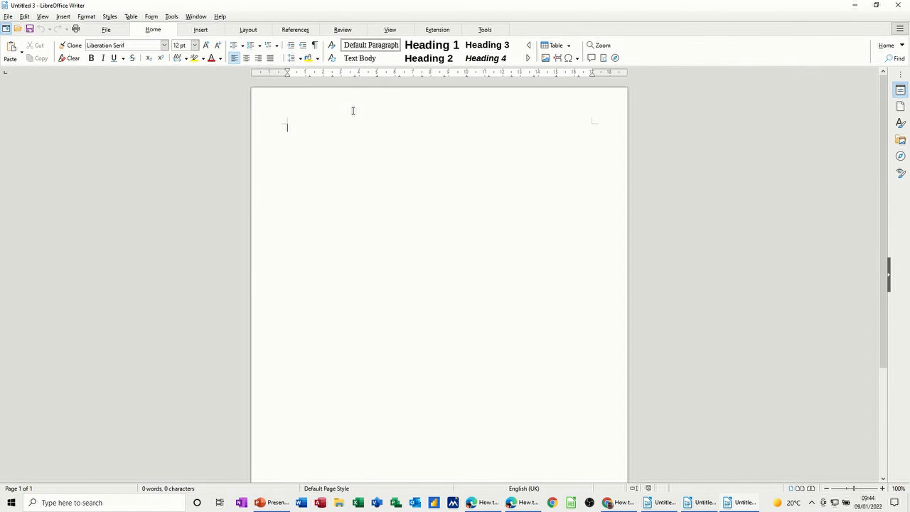
click(477, 32)
click(110, 51)
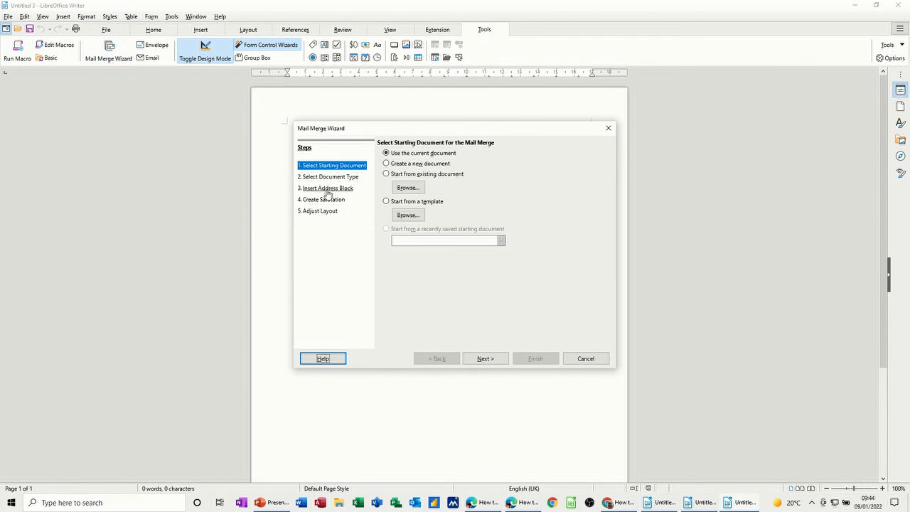
click(339, 189)
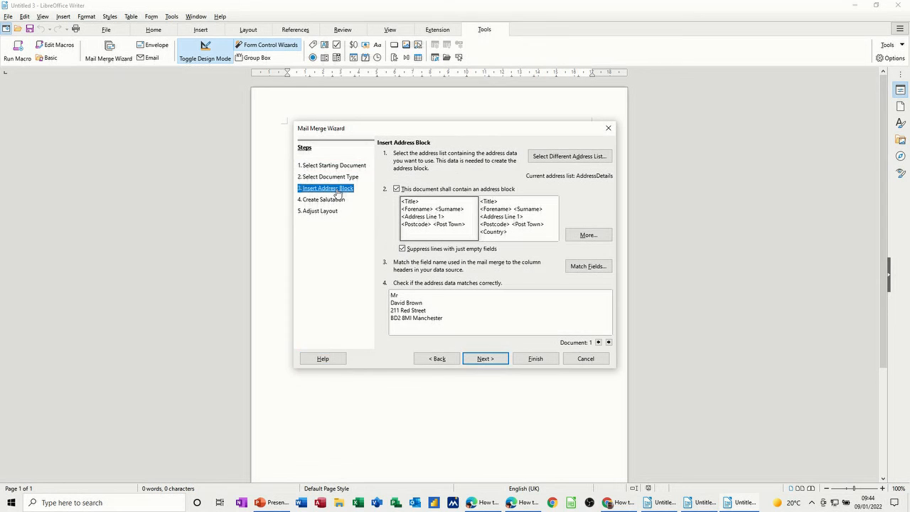
- Review the entries of the leeds address list, then leave the address list selection without changes
click(534, 159)
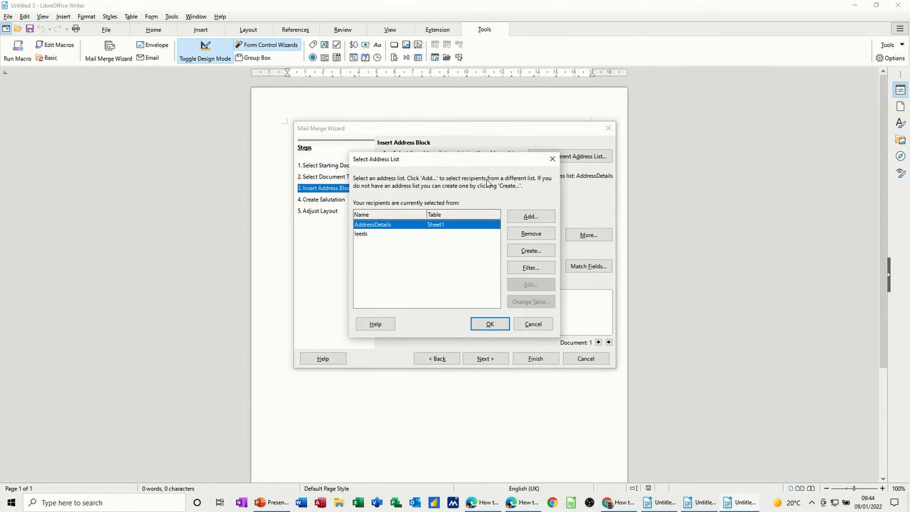
click(371, 238)
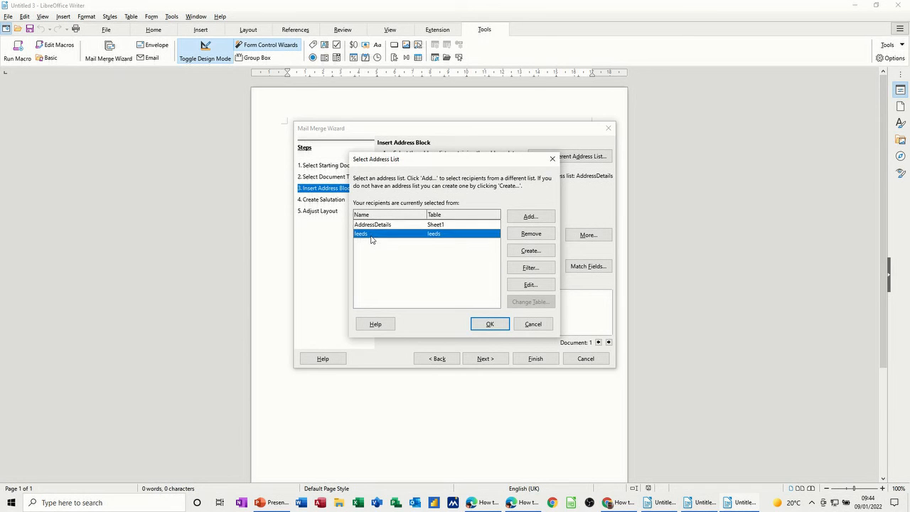
click(531, 285)
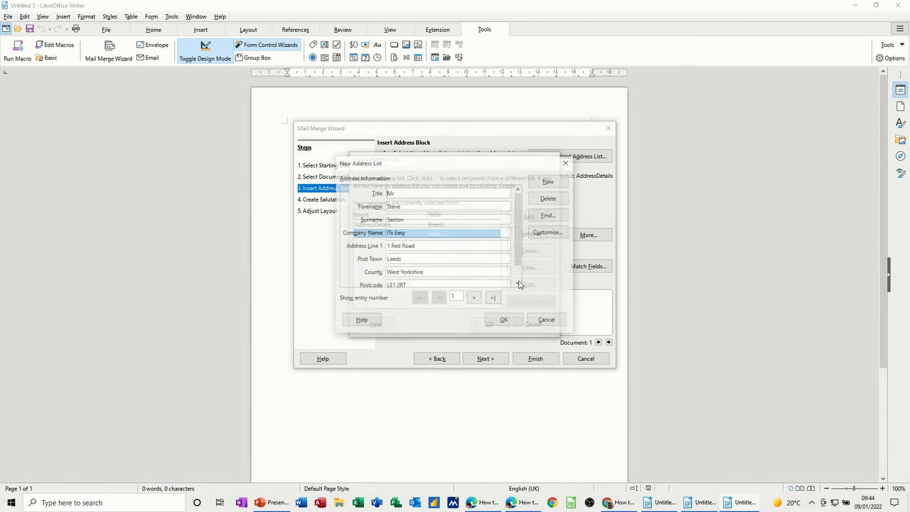
click(474, 302)
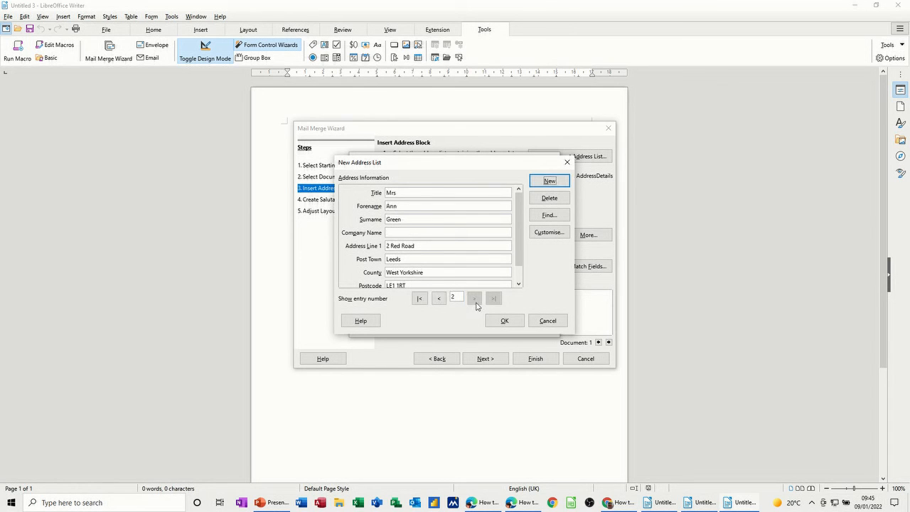
click(545, 321)
click(387, 226)
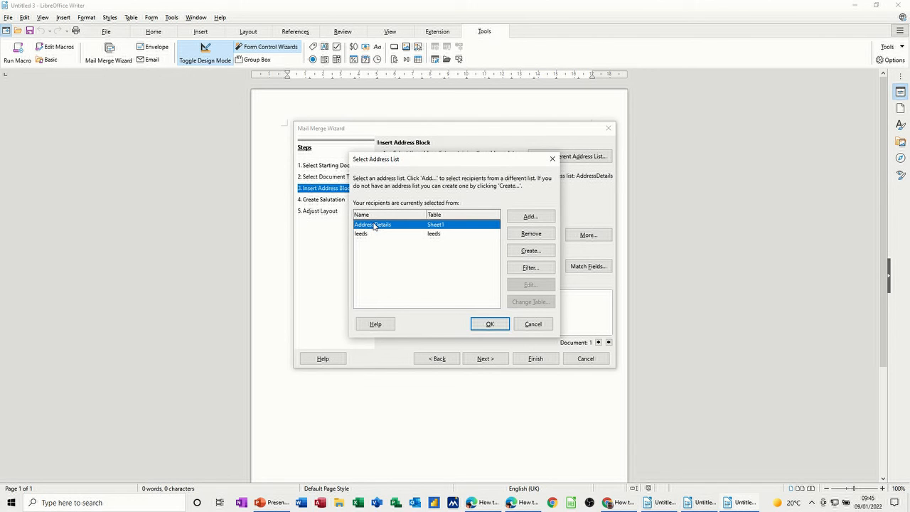
click(533, 324)
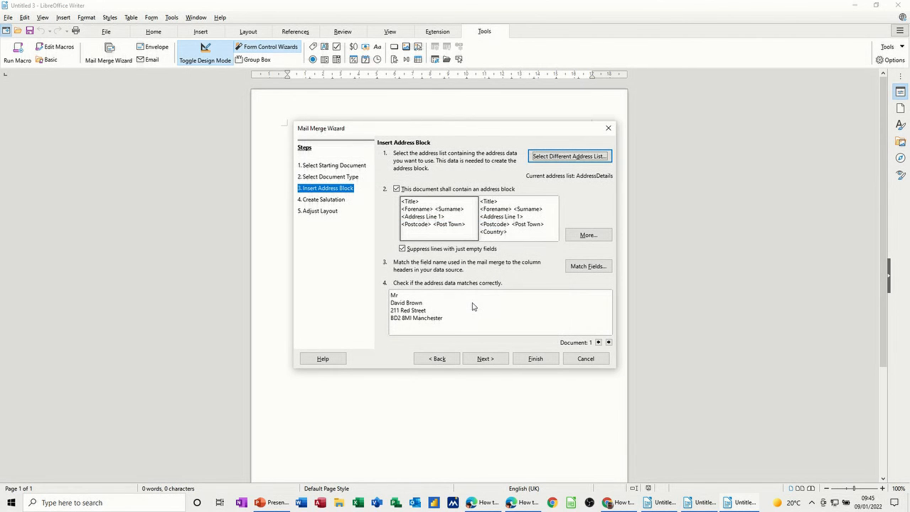